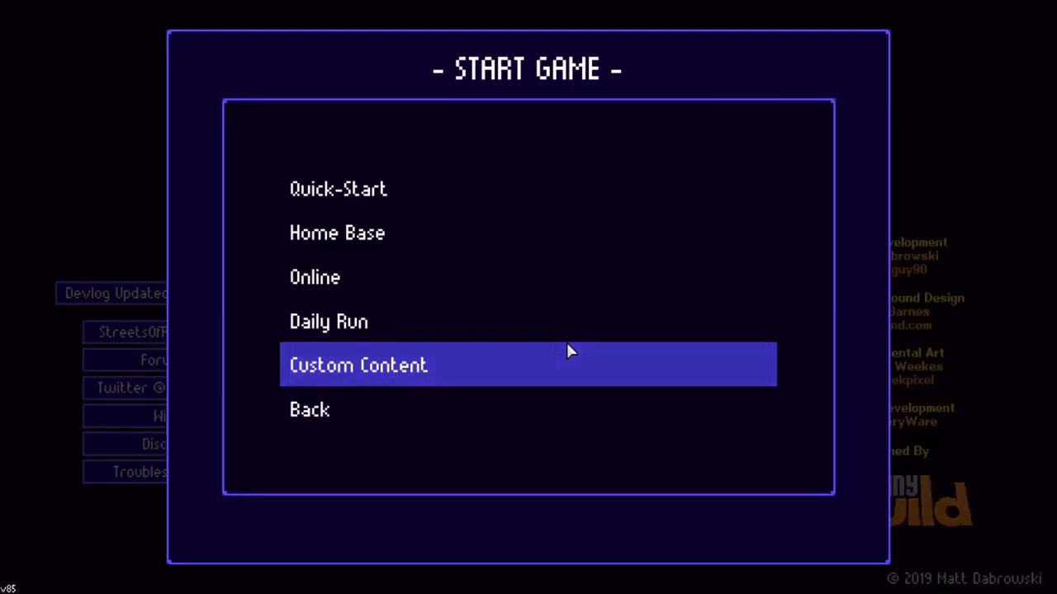
Open the Level Editor from the custom content options and switch it to Chunks mode
left_click(525, 364)
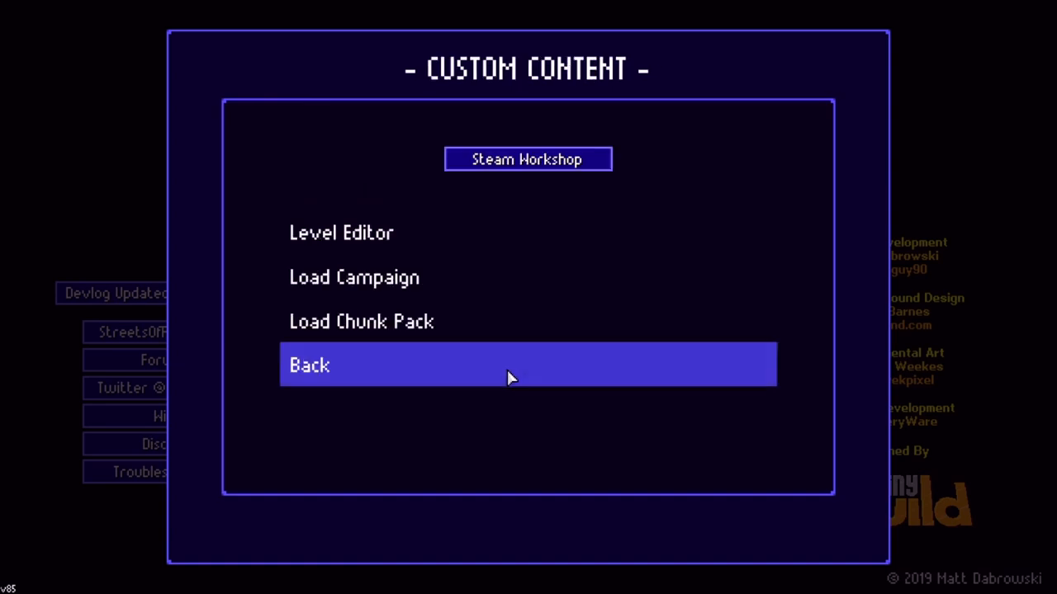
left_click(435, 245)
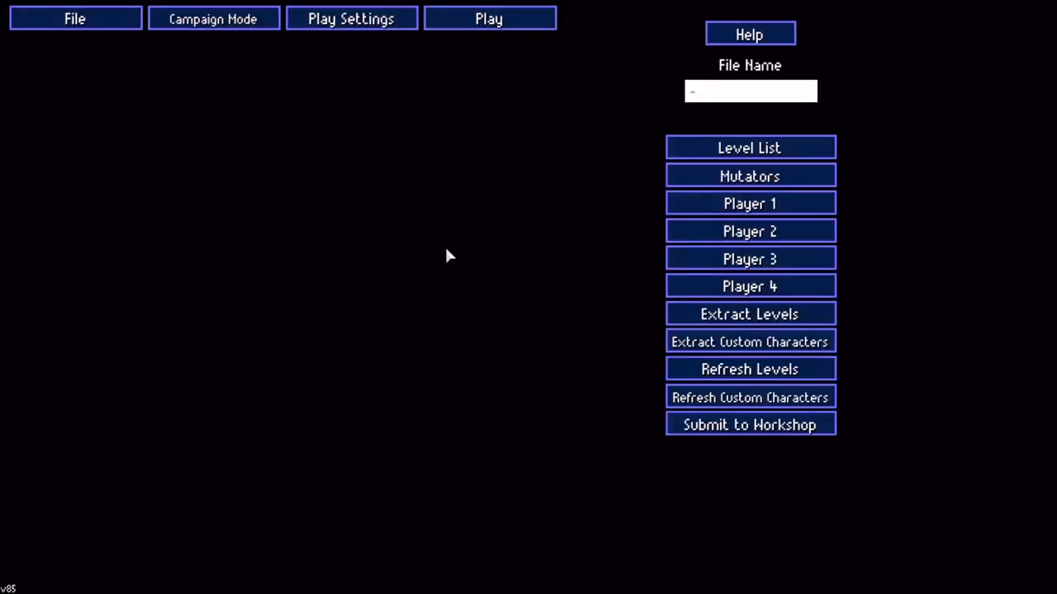
left_click(233, 28)
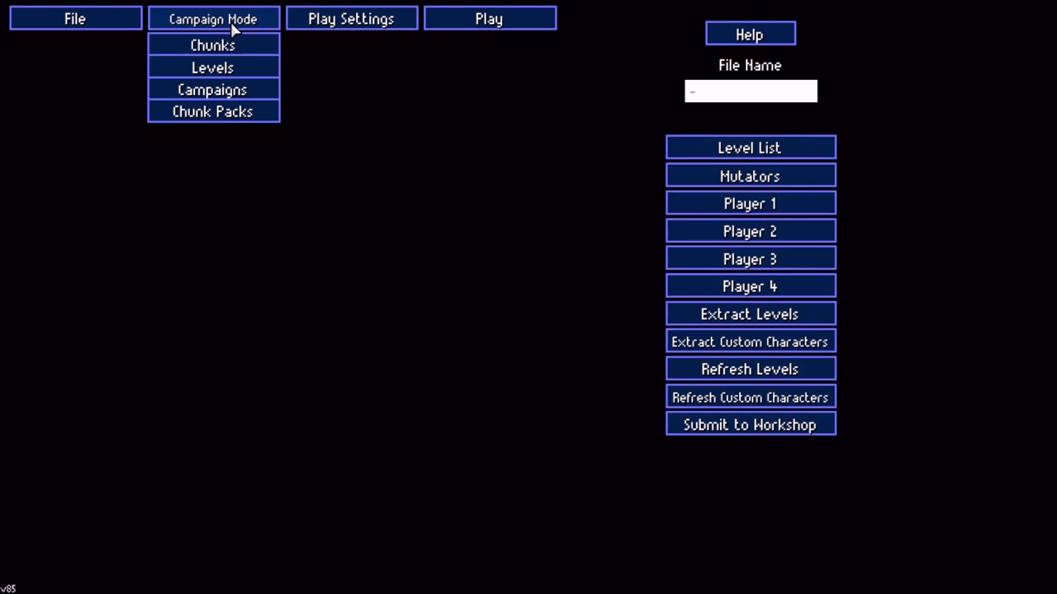
left_click(210, 45)
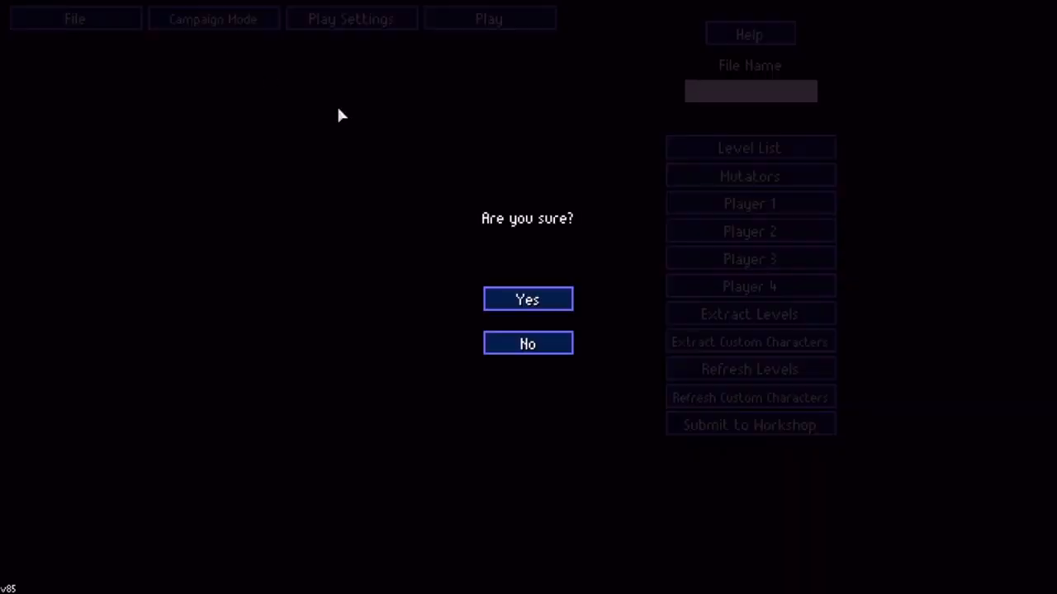
left_click(529, 302)
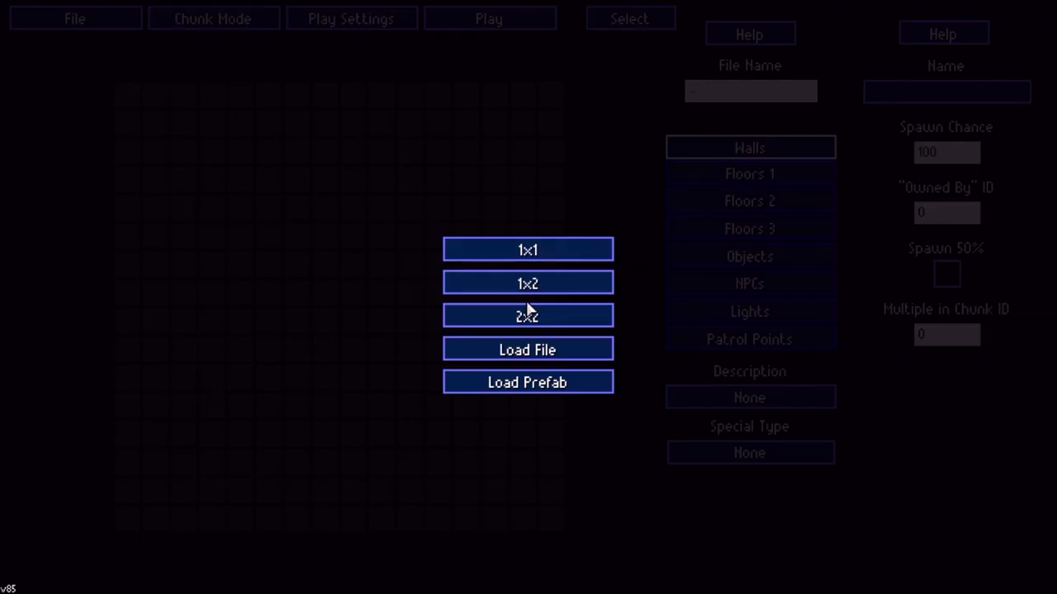
Load the Bar_1x2_1 prefab chunk into the editor and look over its layout up close
left_click(533, 388)
left_click_drag(518, 149, 519, 178)
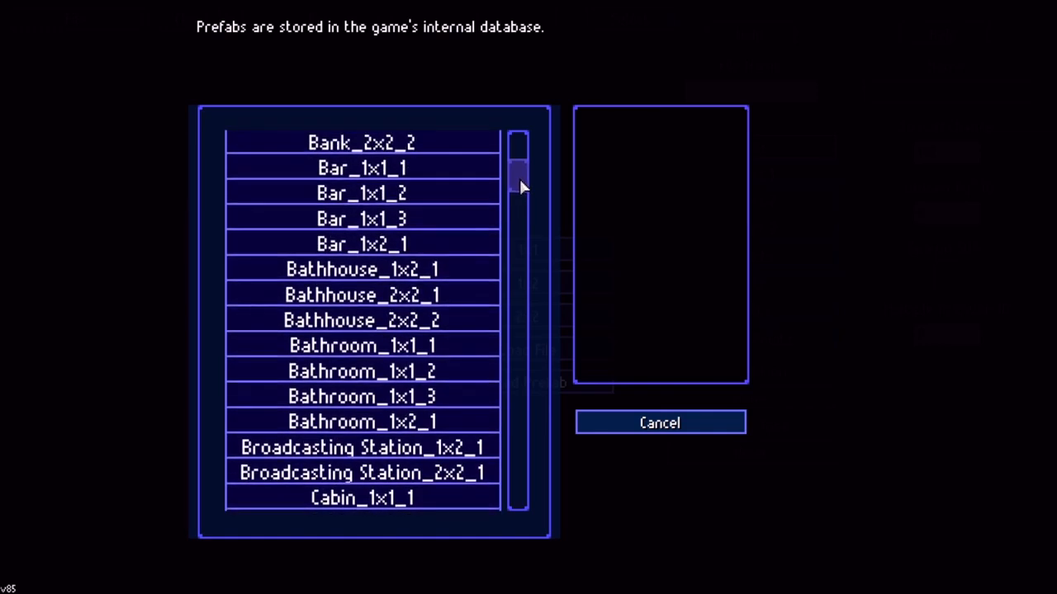
left_click(422, 244)
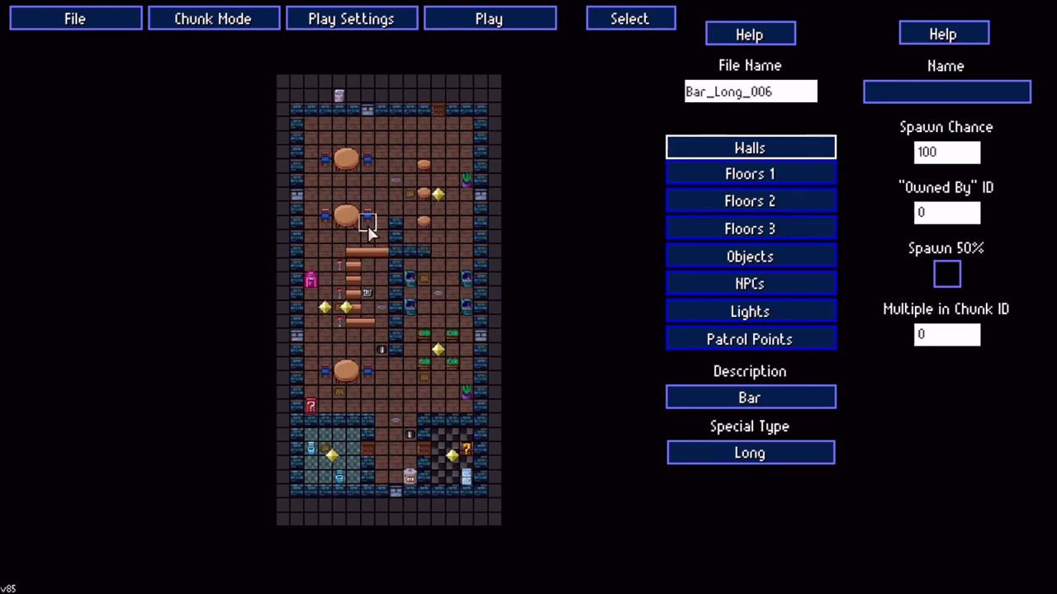
scroll(370, 375, "up", 3)
scroll(382, 323, "up", 2)
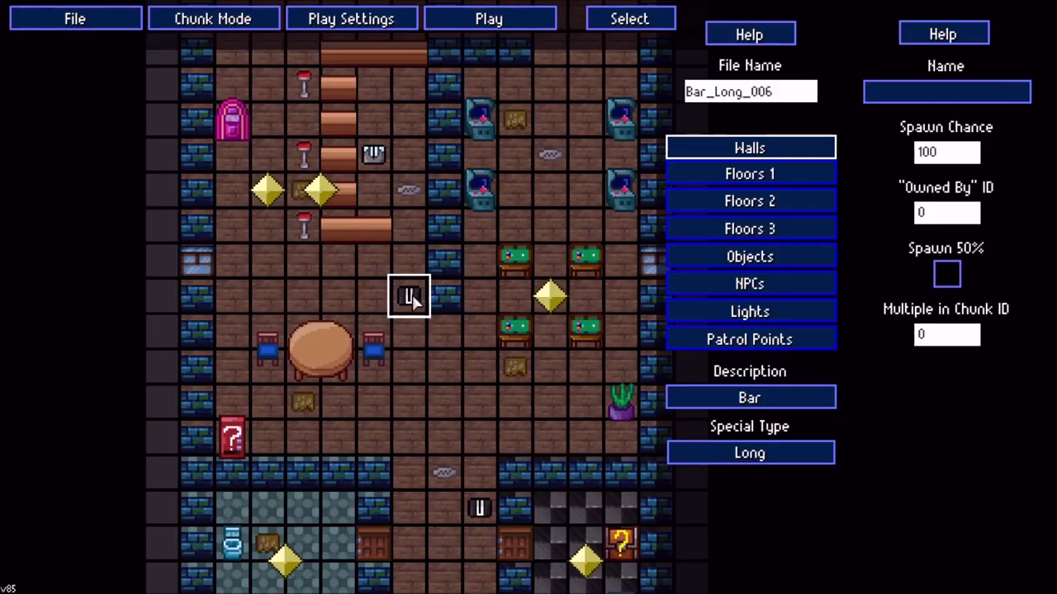
middle_click_drag(622, 556, 479, 393)
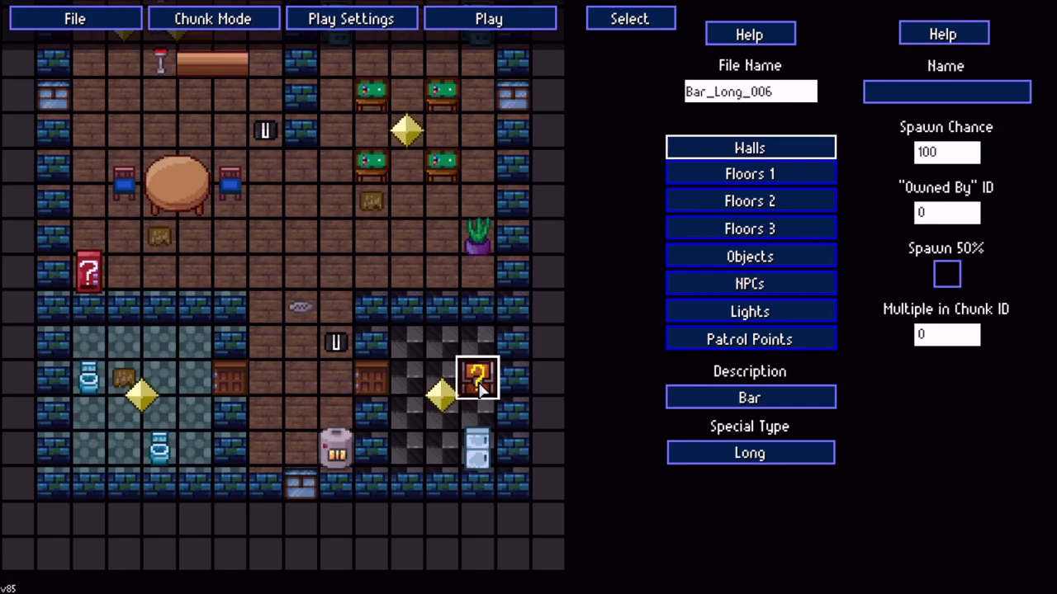
left_click(85, 20)
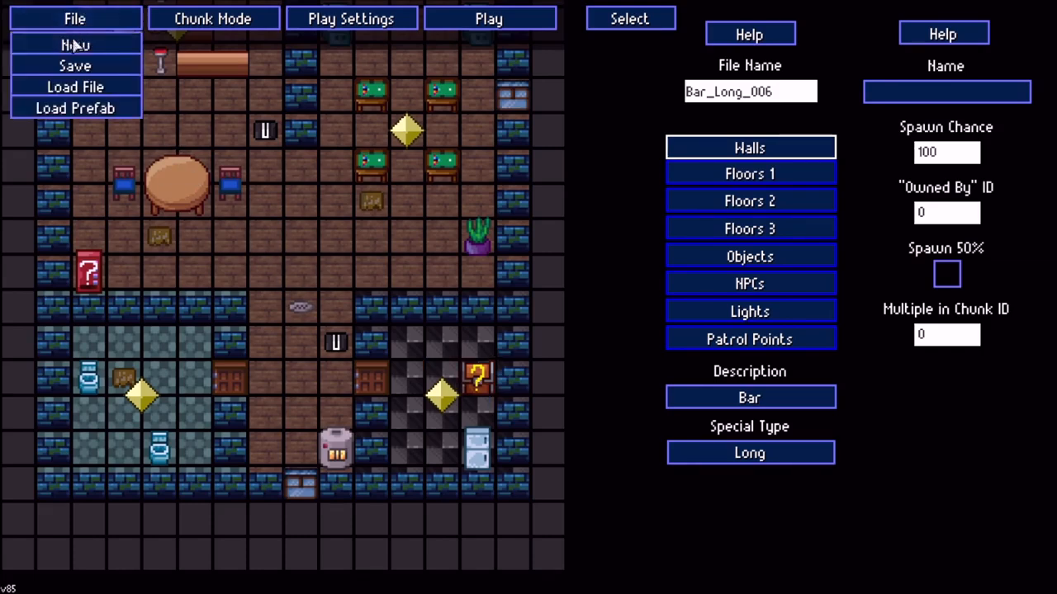
left_click(75, 44)
left_click(533, 348)
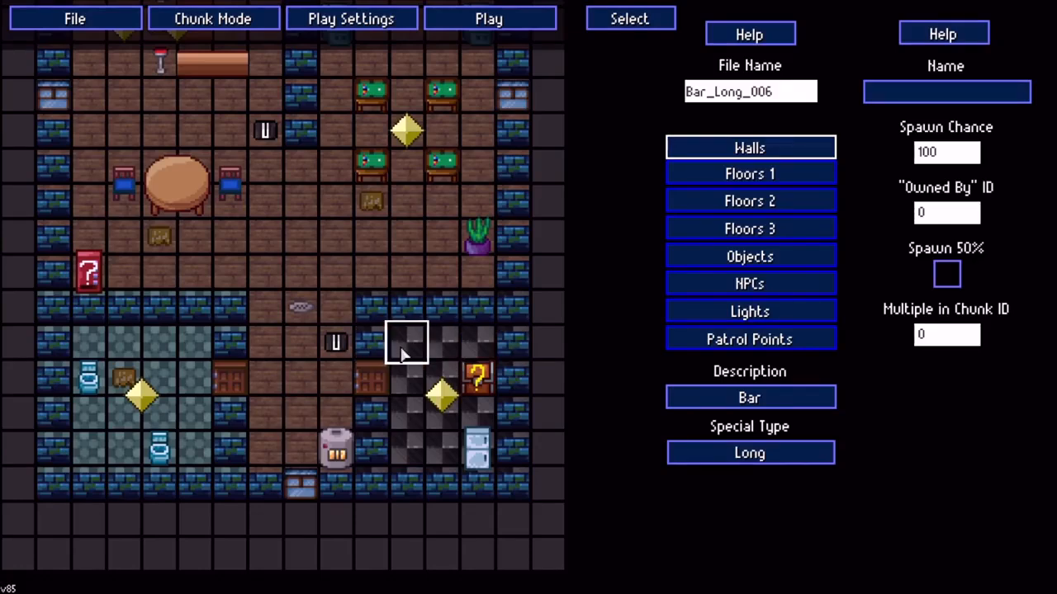
scroll(333, 286, "down", 2)
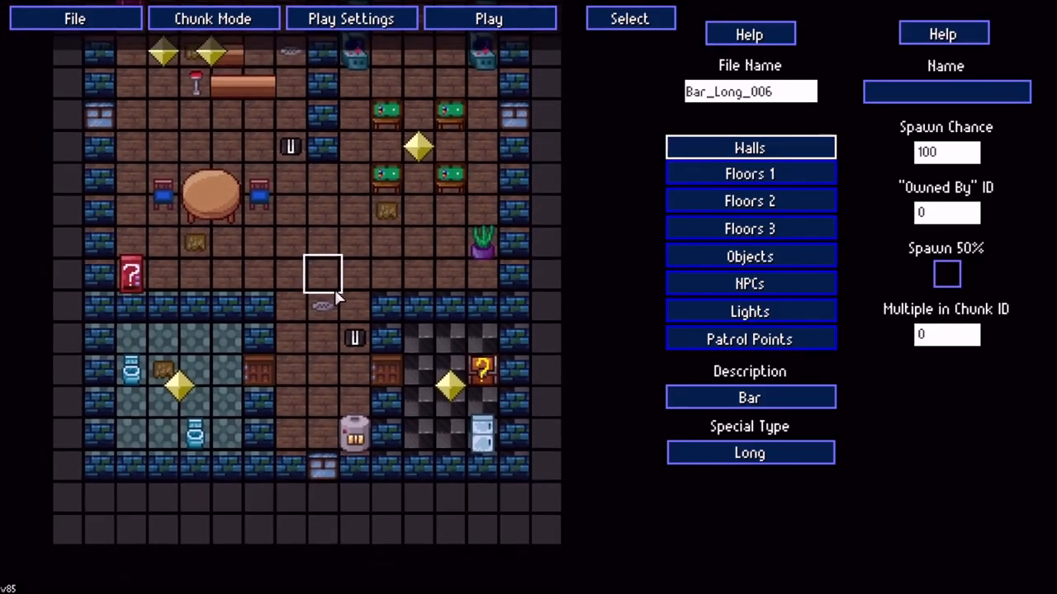
Browse the list of prefab chunks through to its end and close it without loading another one
left_click(100, 24)
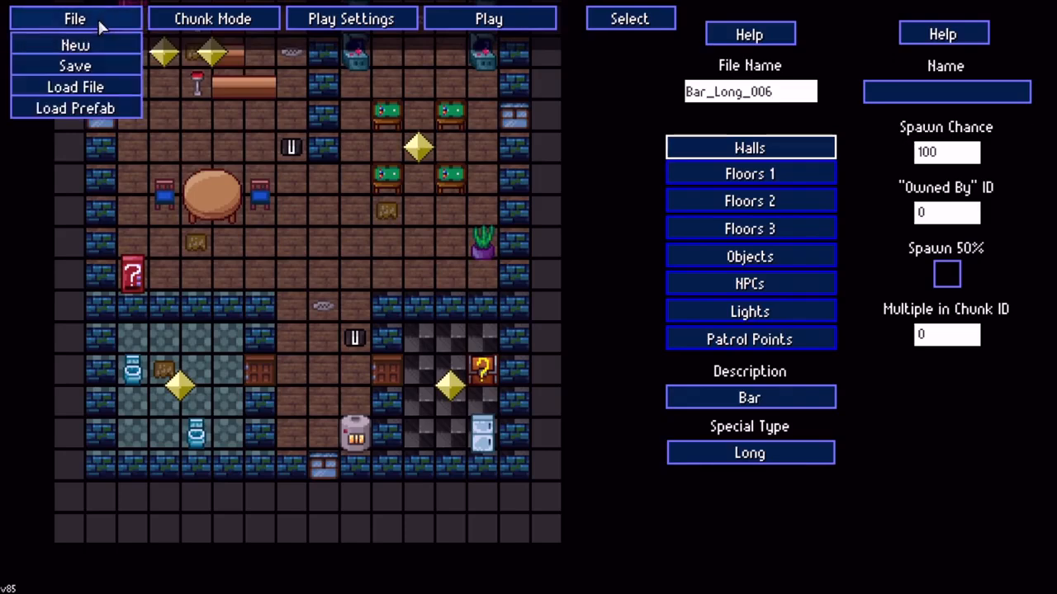
left_click(91, 109)
left_click(438, 269)
scroll(454, 281, "down", 3)
left_click_drag(516, 183, 515, 451)
scroll(434, 380, "down", 7)
key("Escape")
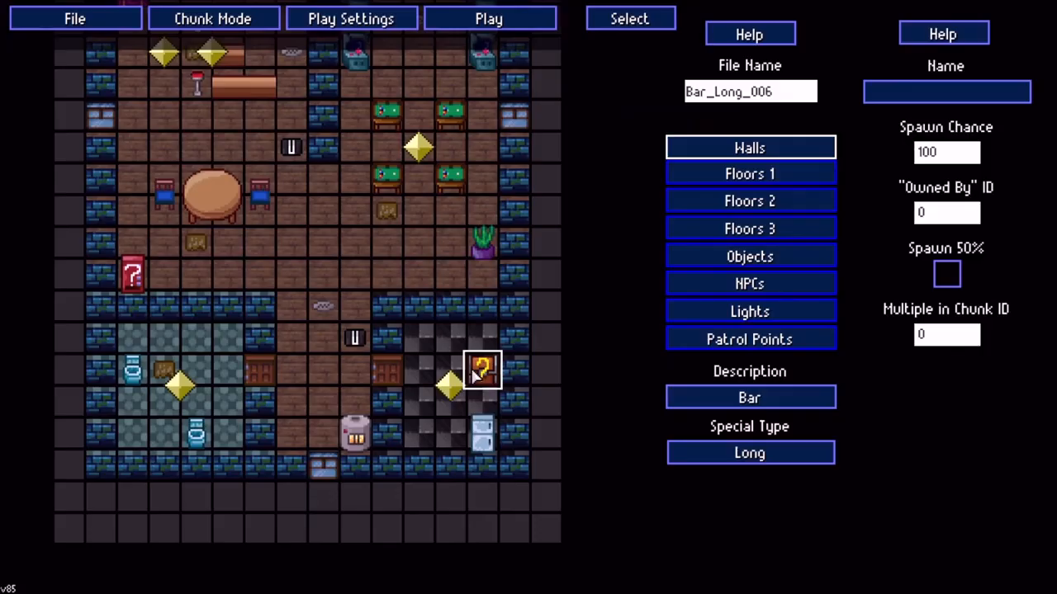
Choose Barbed Wire as the wall type for placement in the bar chunk
key("w")
key("a")
key("d")
key("w")
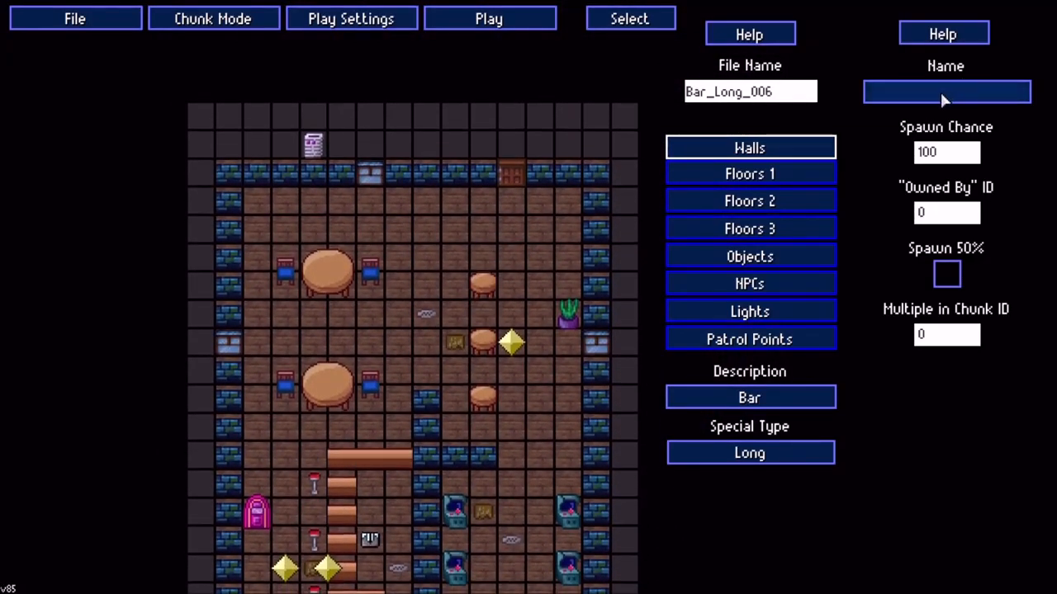
left_click(930, 97)
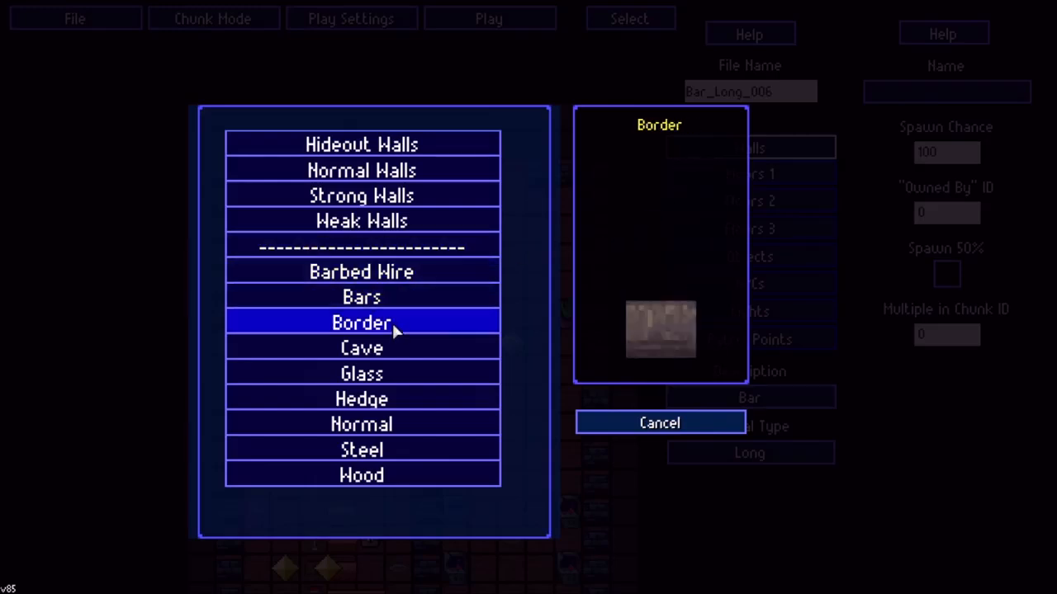
left_click(397, 276)
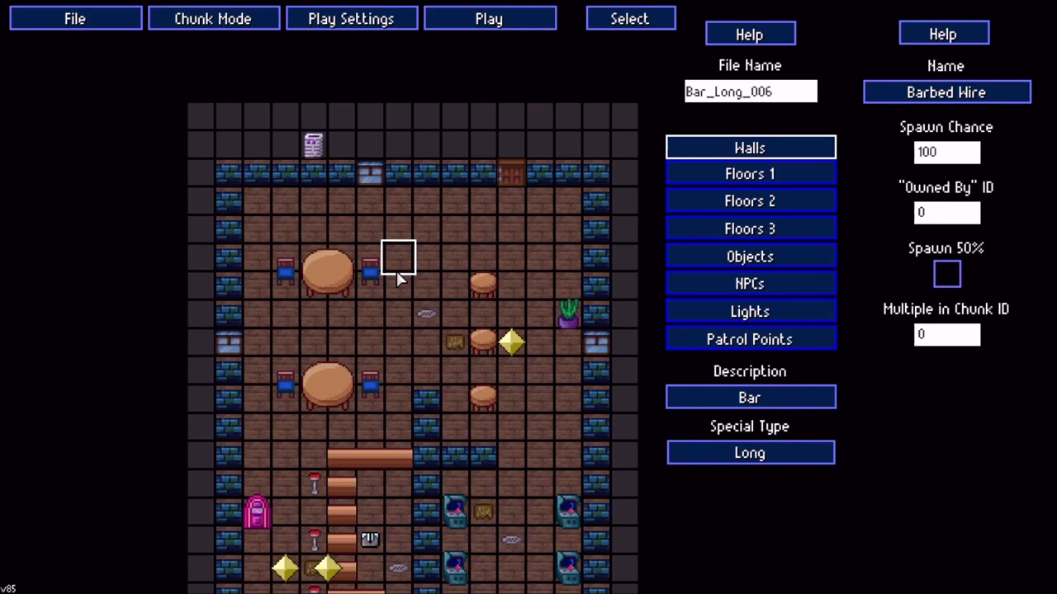
Switch the editor to Draw mode and read the help on chunk editing controls
key("Tab")
left_click(626, 26)
left_click(626, 26)
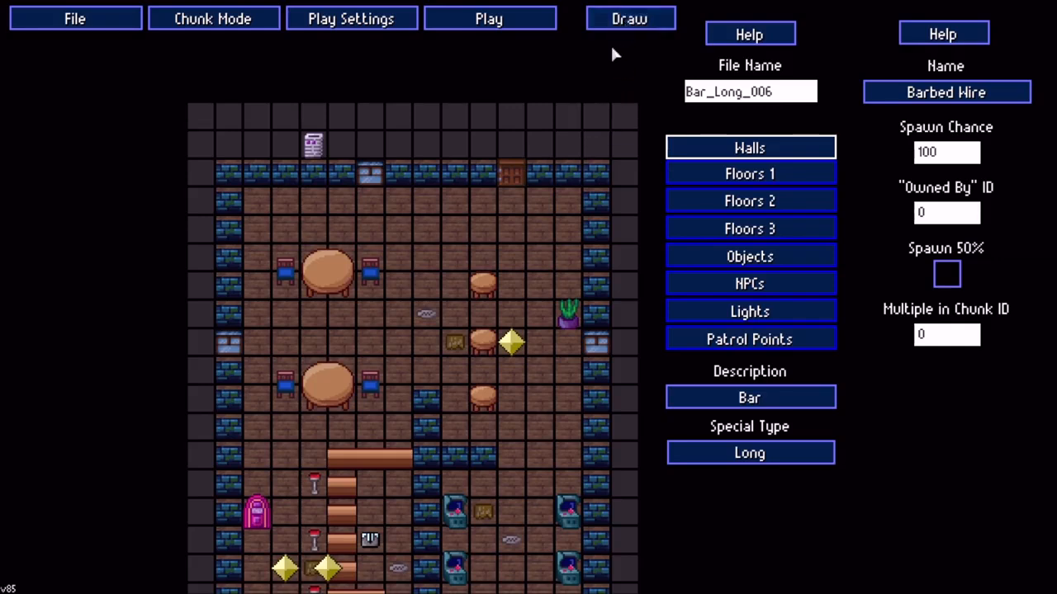
left_click(753, 38)
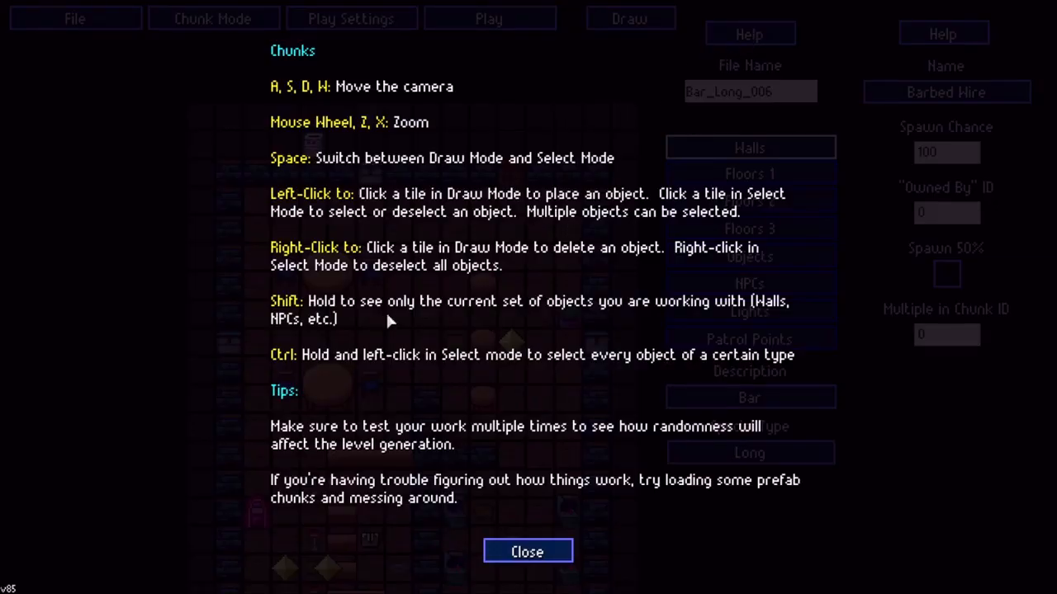
left_click(528, 555)
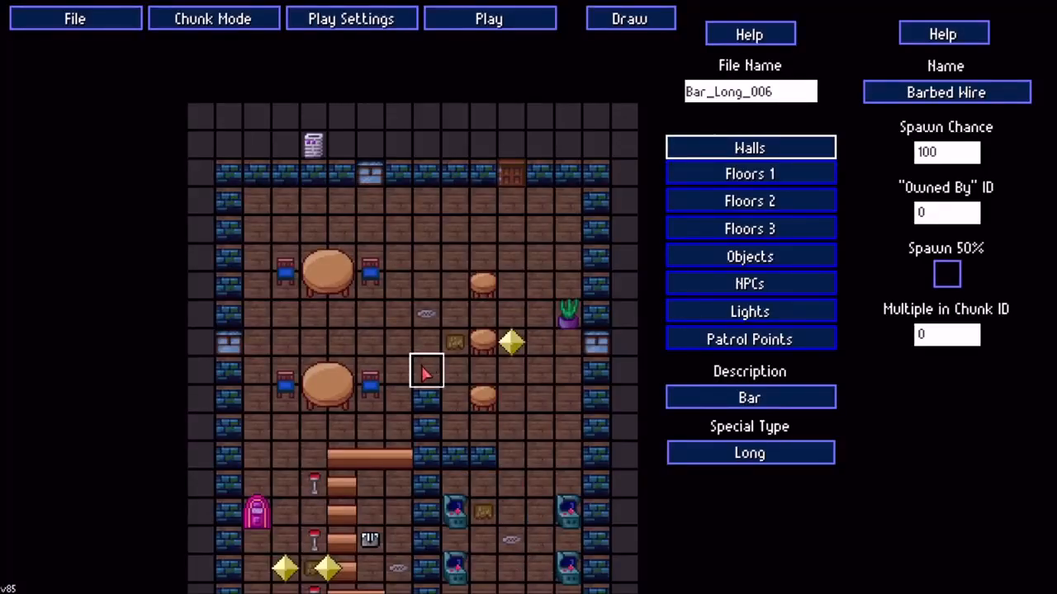
Draw a vertical line of barbed wire from the bar's inner wall up to its upper outer wall
mouse_move(424, 375)
left_mouse_down()
mouse_move(425, 200)
mouse_move(433, 238)
left_mouse_up()
scroll(432, 238, "down", 2)
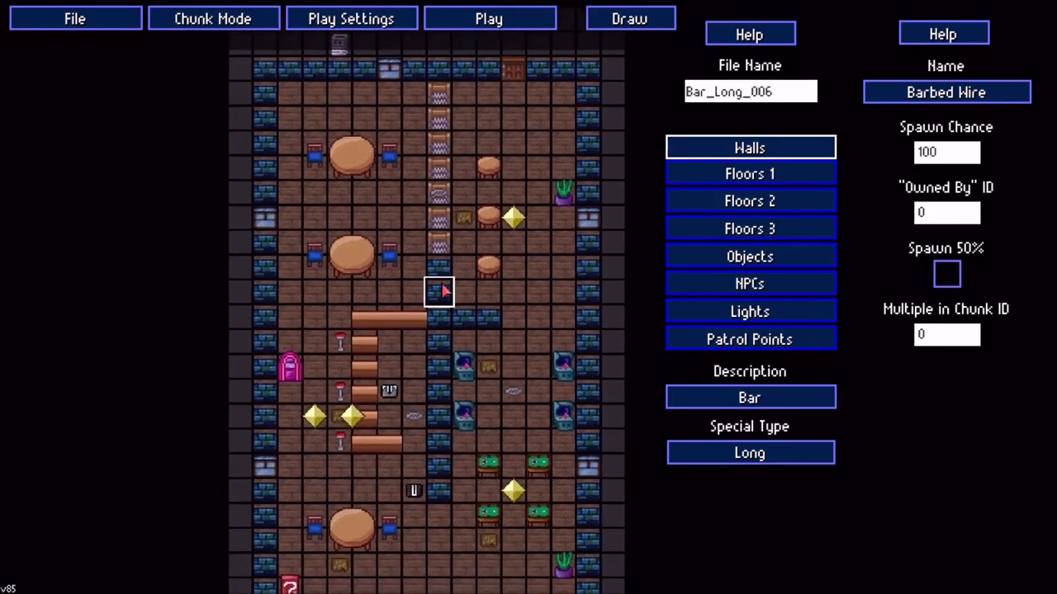
right_click_drag(442, 330, 442, 230)
left_click_drag(440, 229, 440, 345)
key("Down")
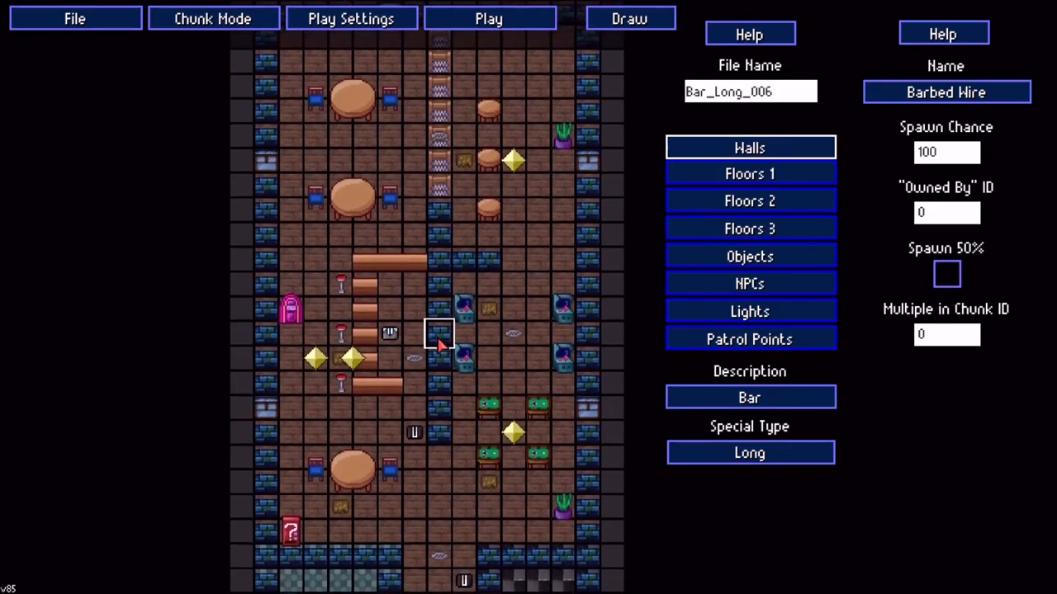
scroll(439, 345, "down", 1)
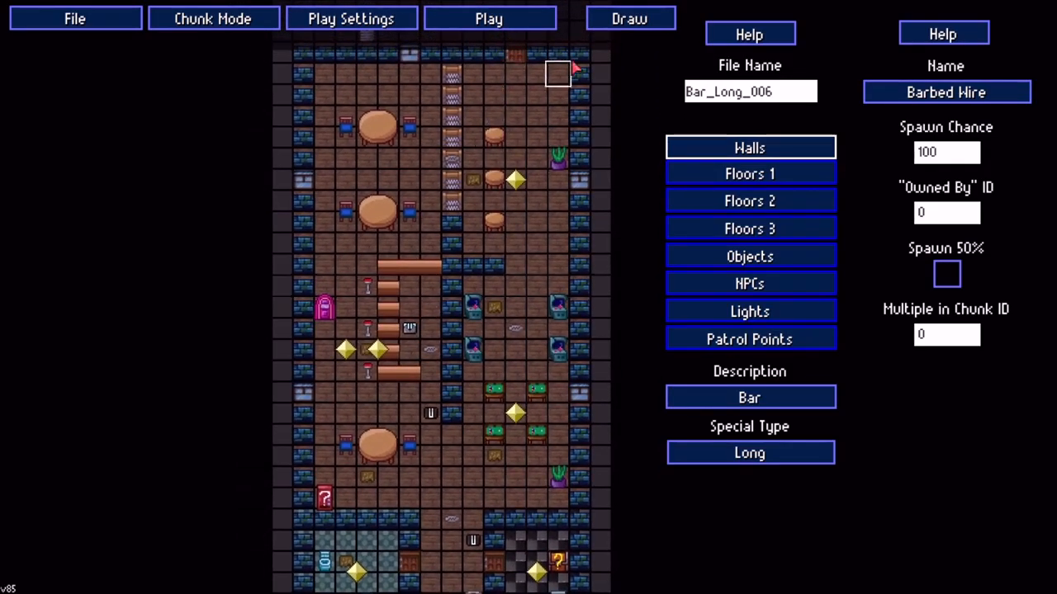
Playtest the chunk and walk around the outside of the bar to inspect the barbed wire inside
left_click(500, 24)
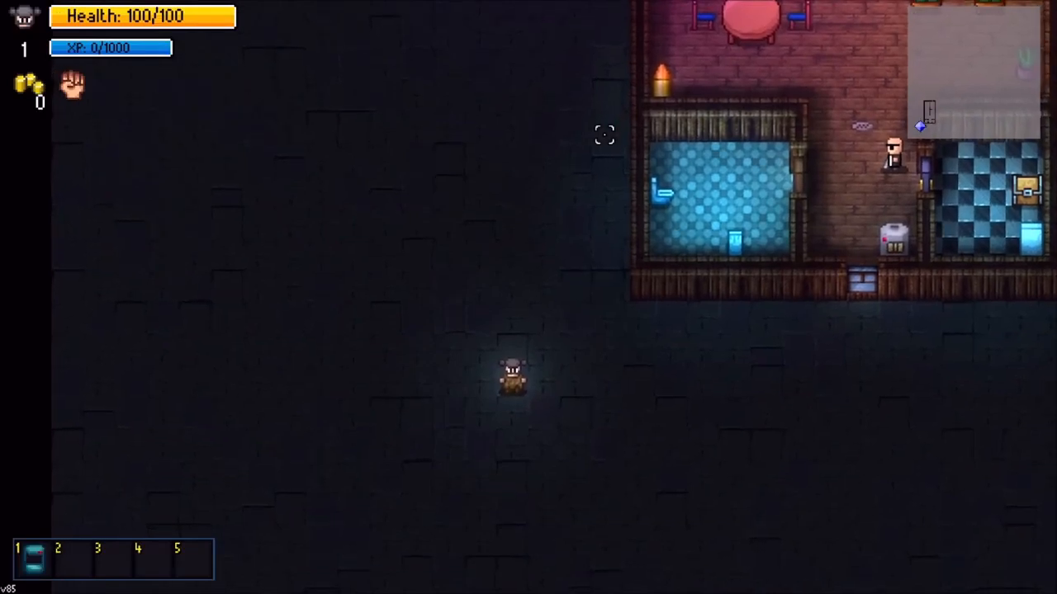
key("w")
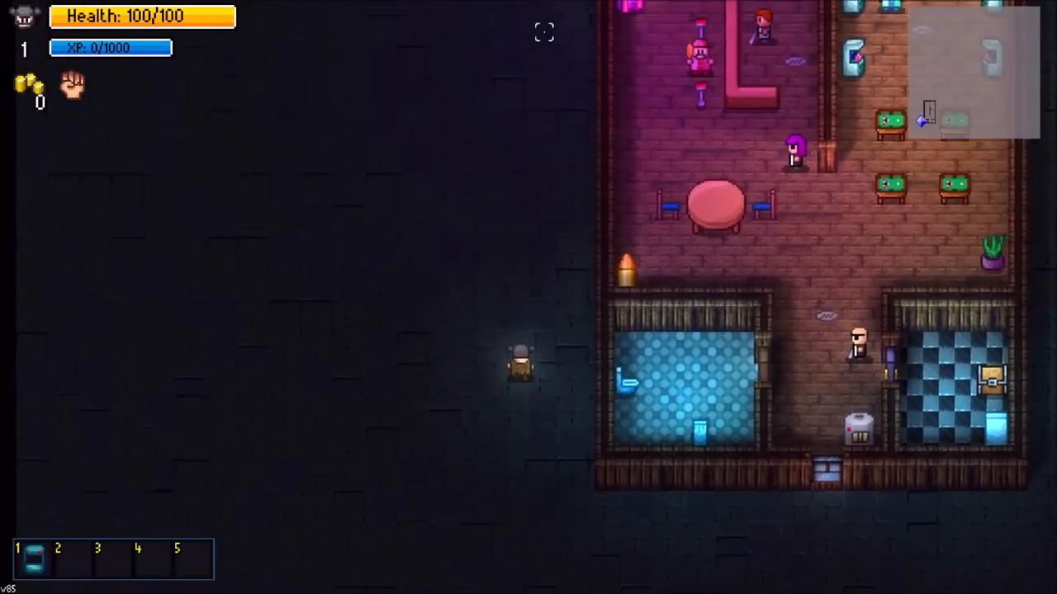
key("w")
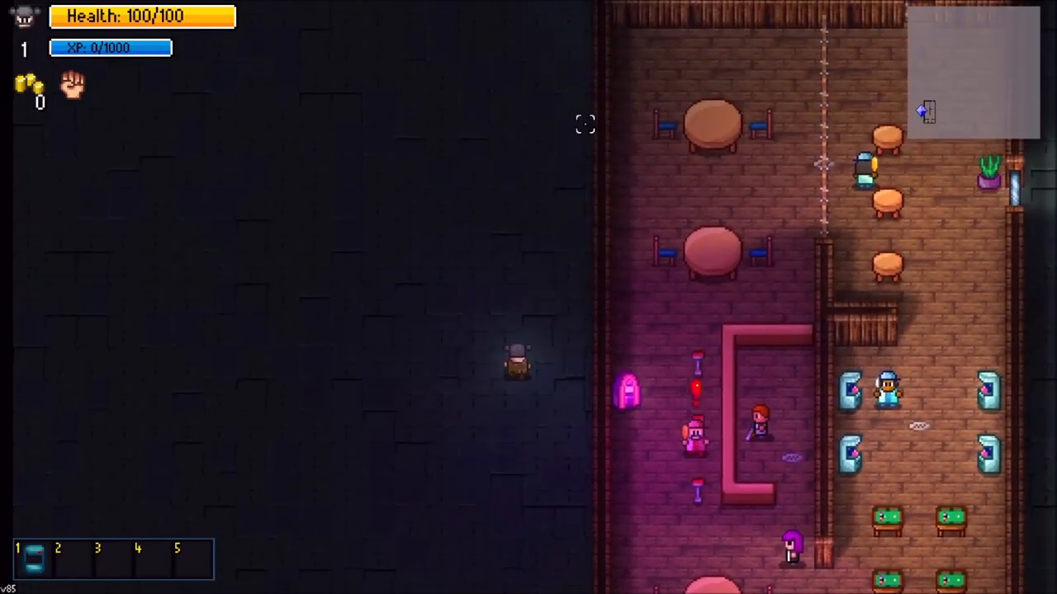
key("w")
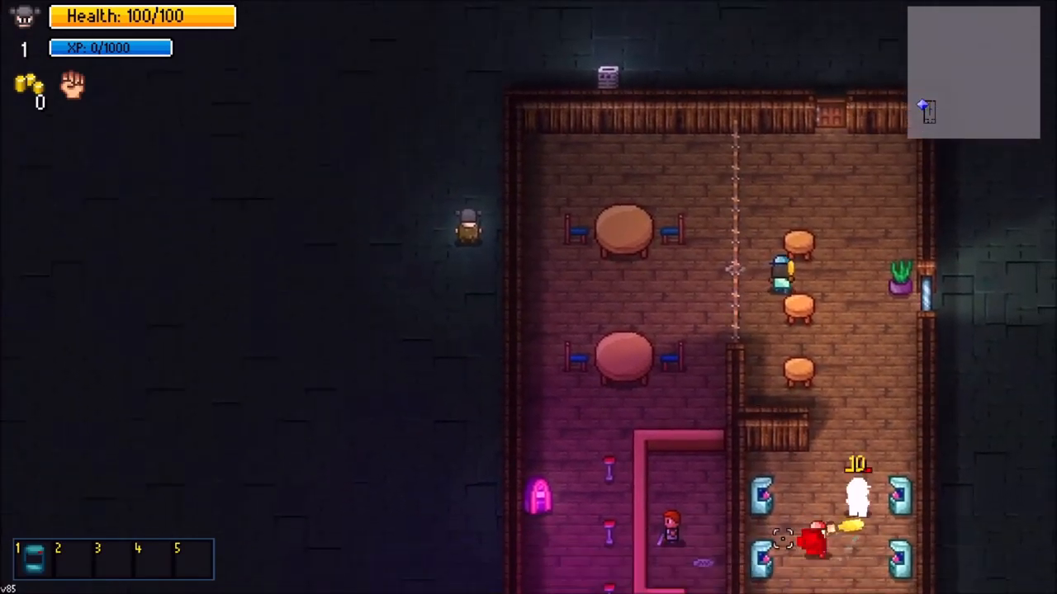
key("w")
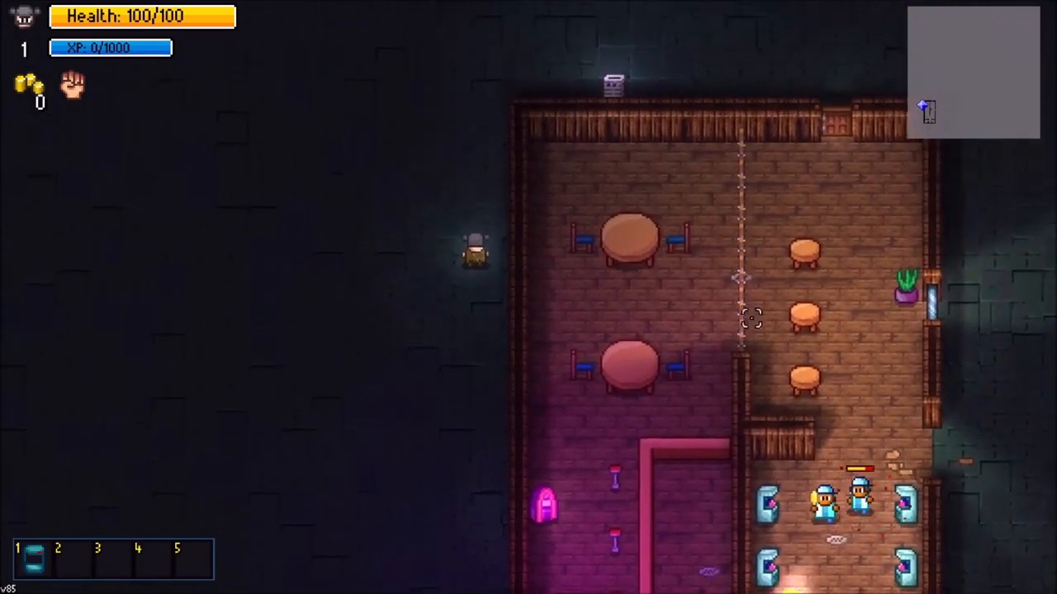
key("w")
key("d")
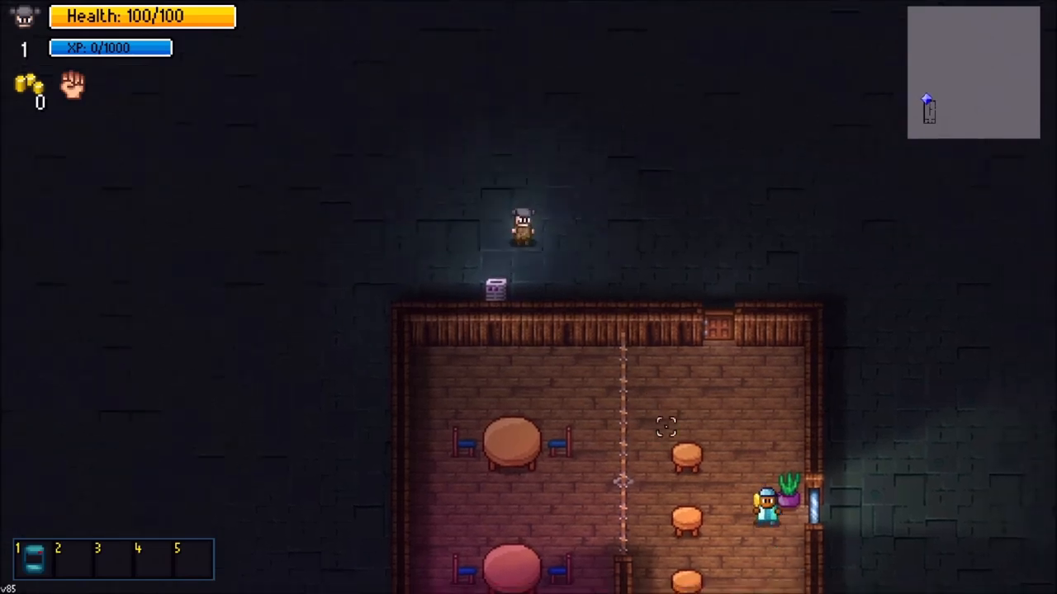
key("d")
key("s")
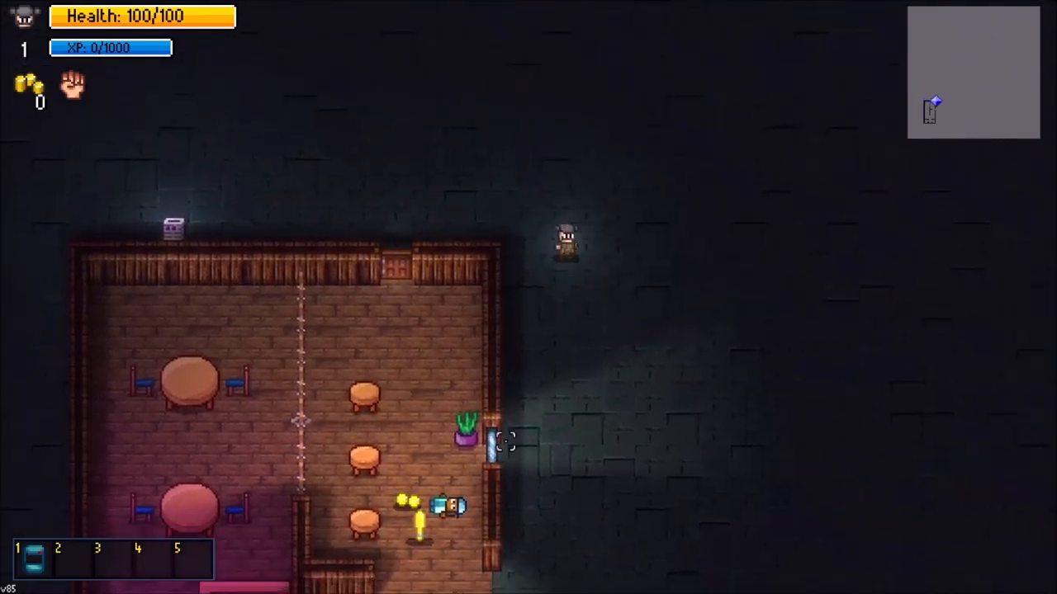
key("s")
key("d")
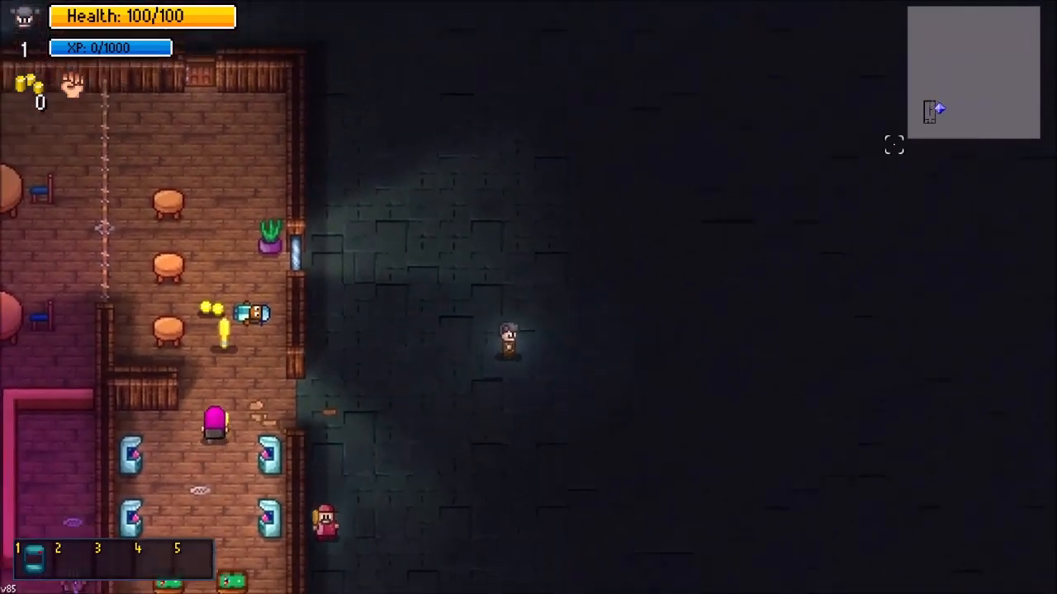
key("s")
key("a")
key("w")
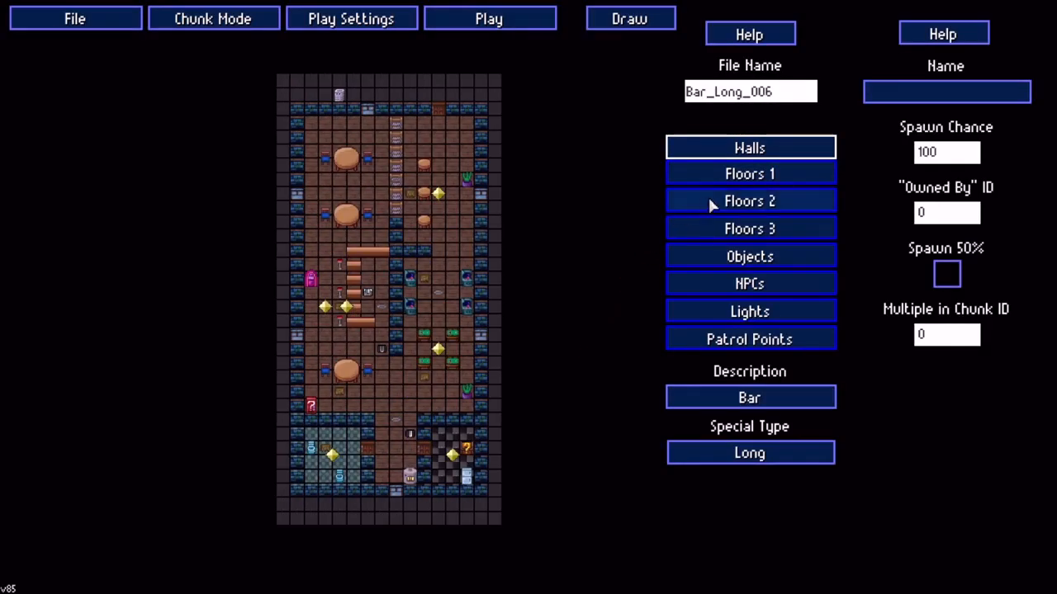
Look through the Floors 1, Floors 3, Objects and NPCs layers, and read the help on NPC settings
left_click(755, 175)
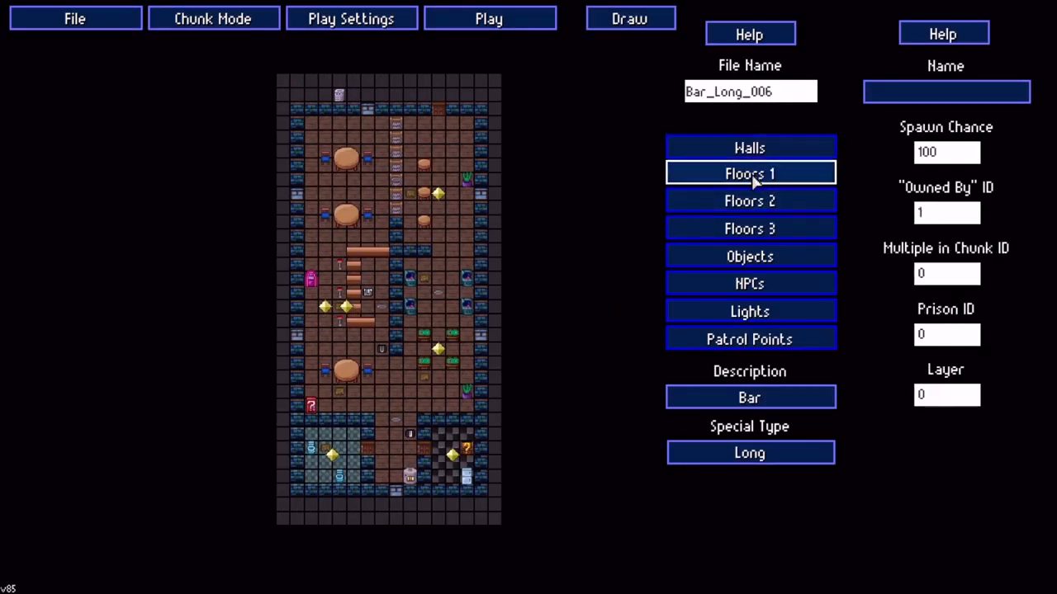
left_click(757, 232)
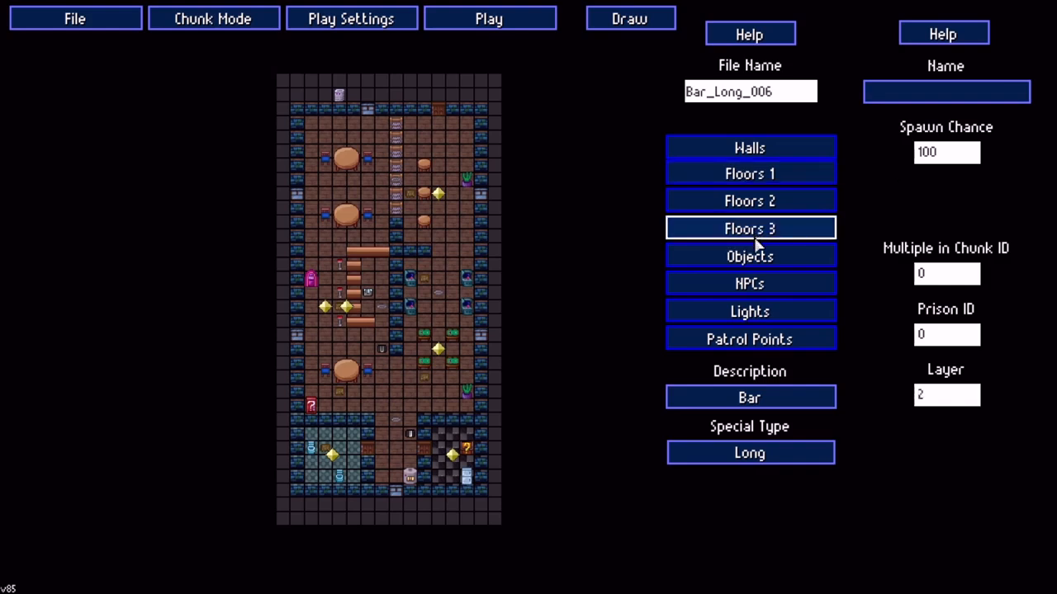
left_click(753, 258)
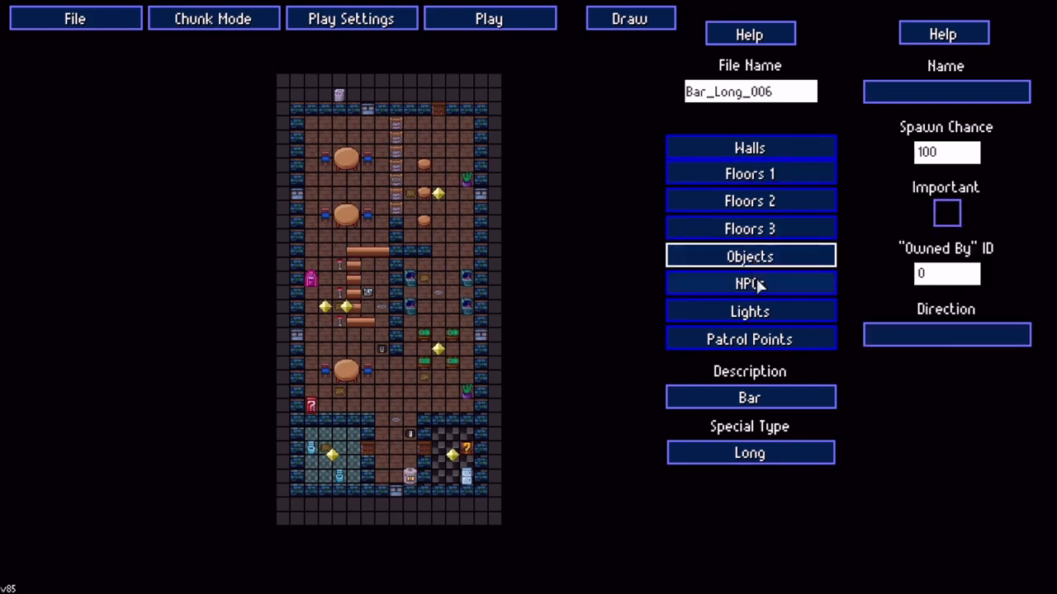
left_click(758, 284)
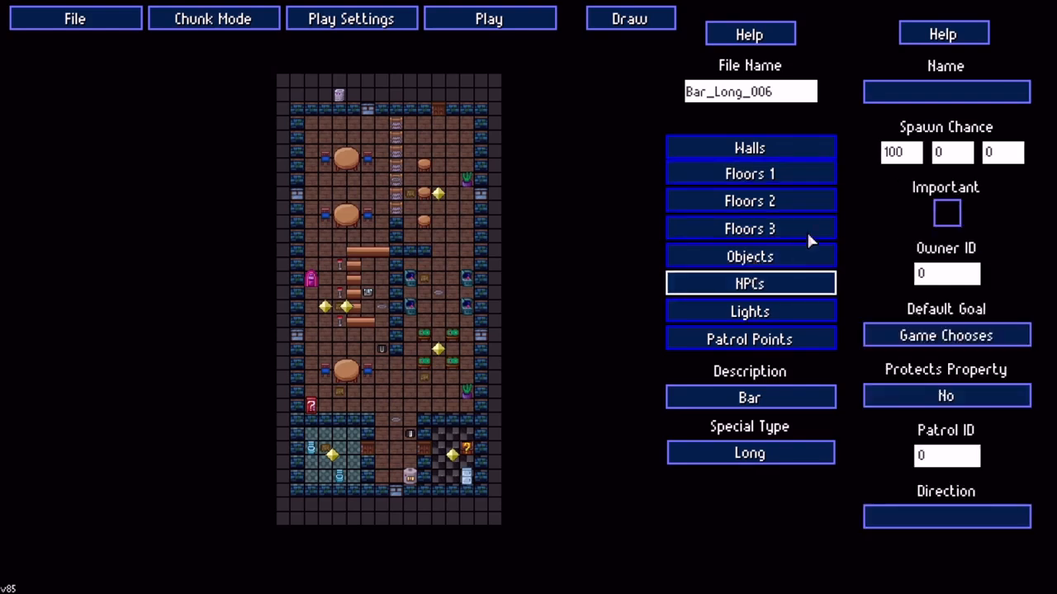
left_click(942, 36)
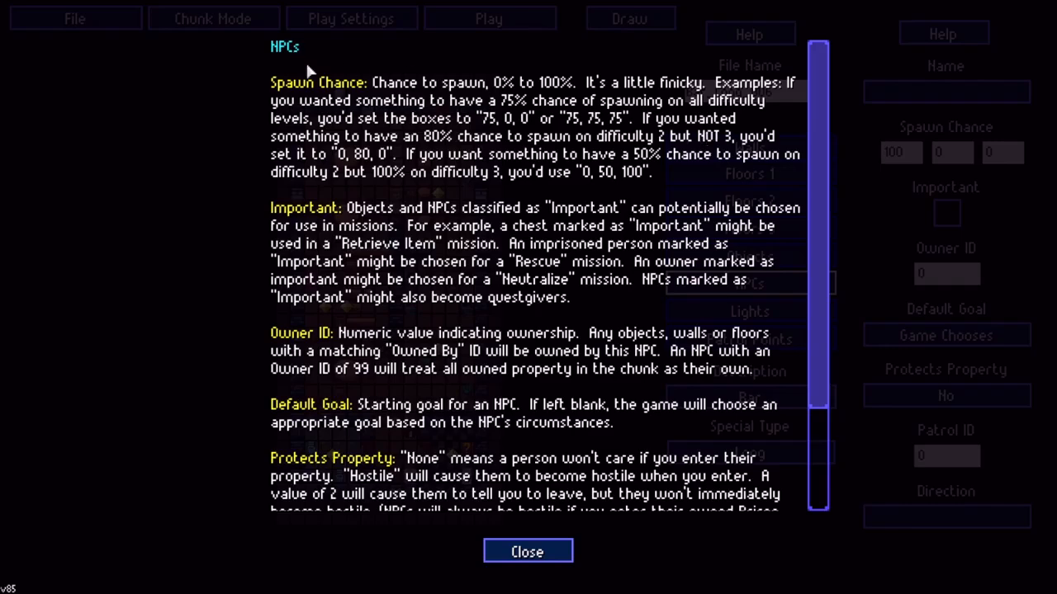
left_click(519, 554)
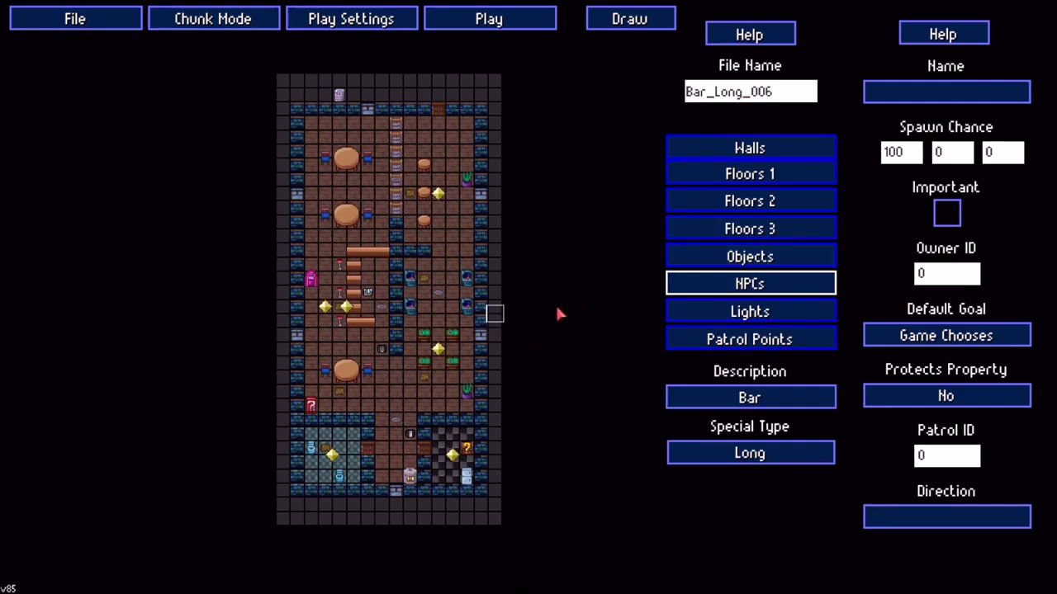
Rename the edited bar chunk file to New Bar and save it
left_click(86, 17)
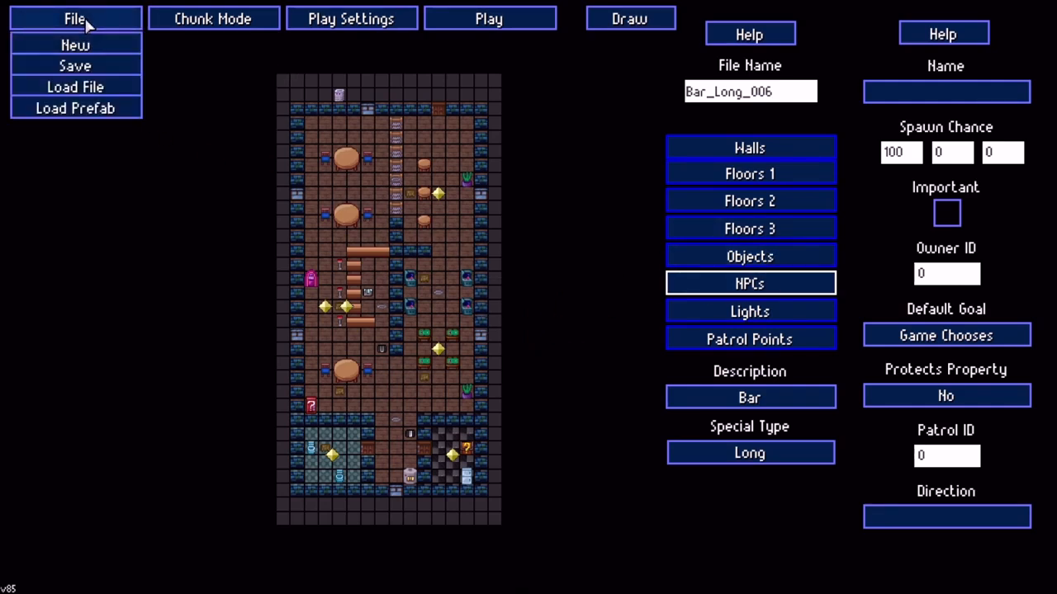
left_click(91, 70)
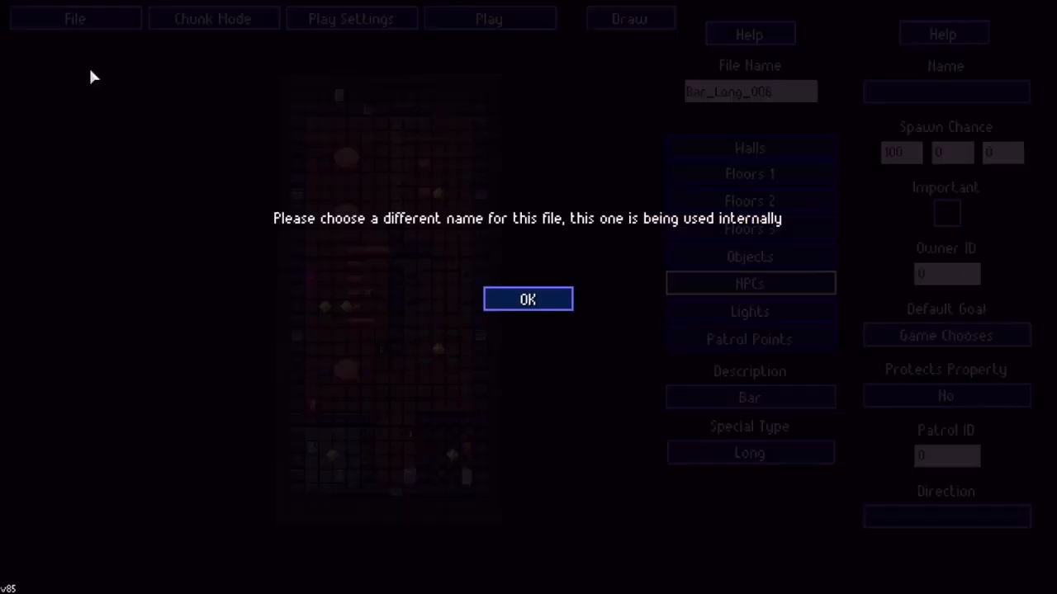
left_click(529, 311)
left_click(787, 96)
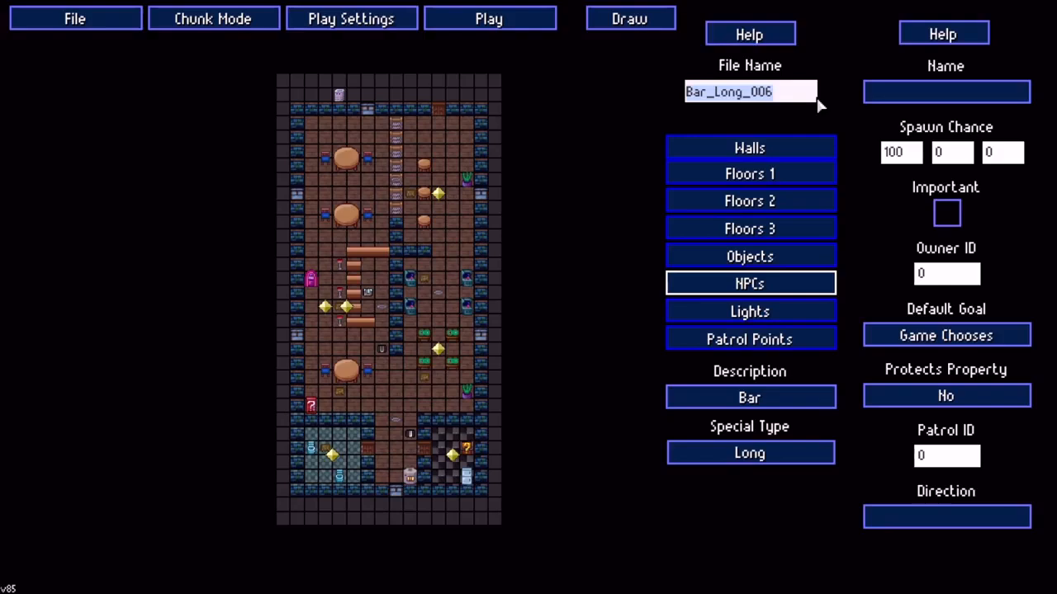
type("New Bar")
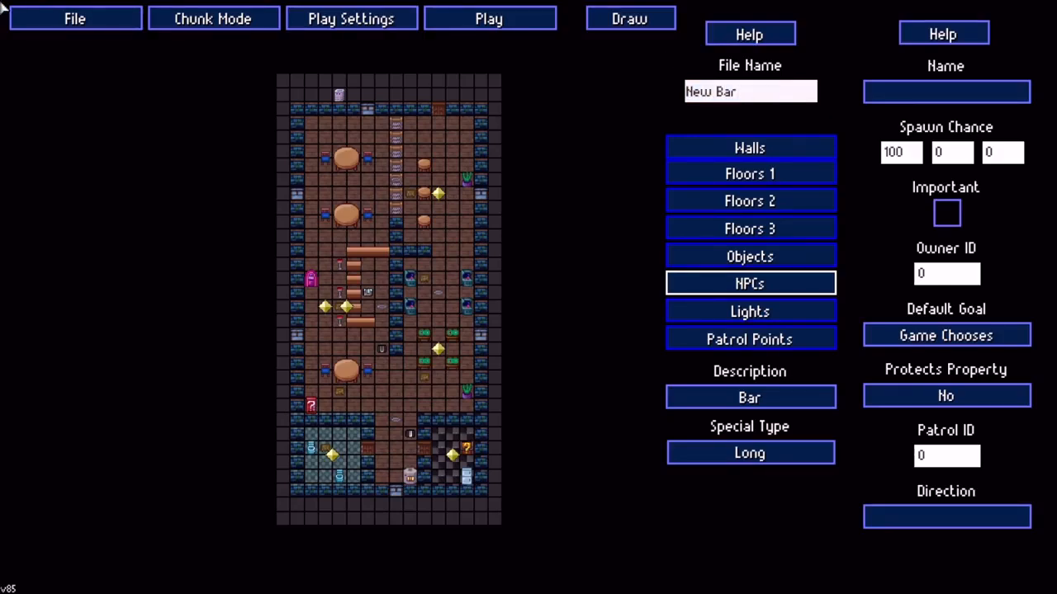
left_click(58, 23)
left_click(76, 65)
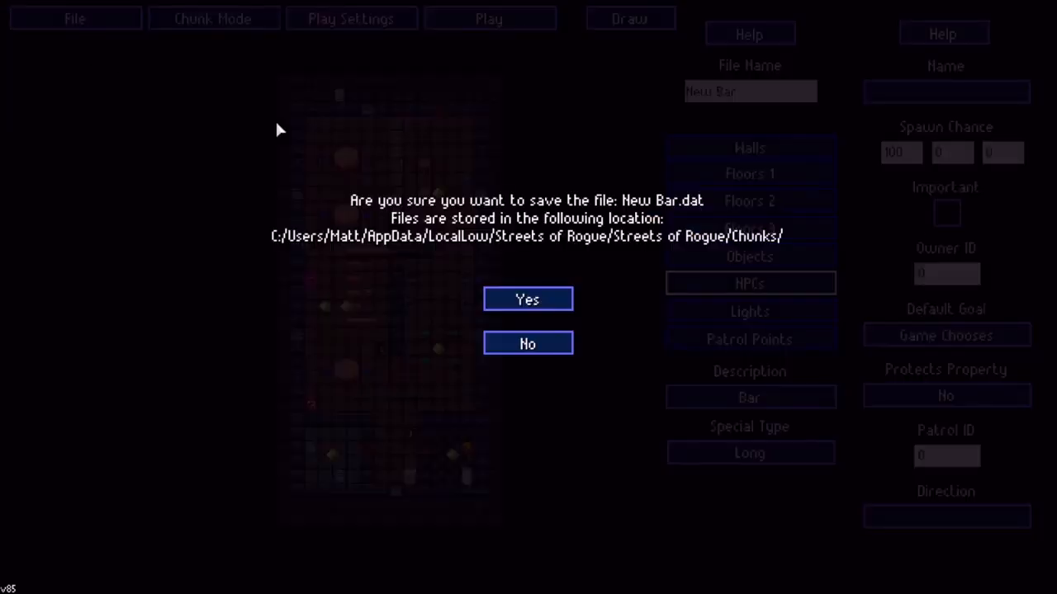
left_click(526, 302)
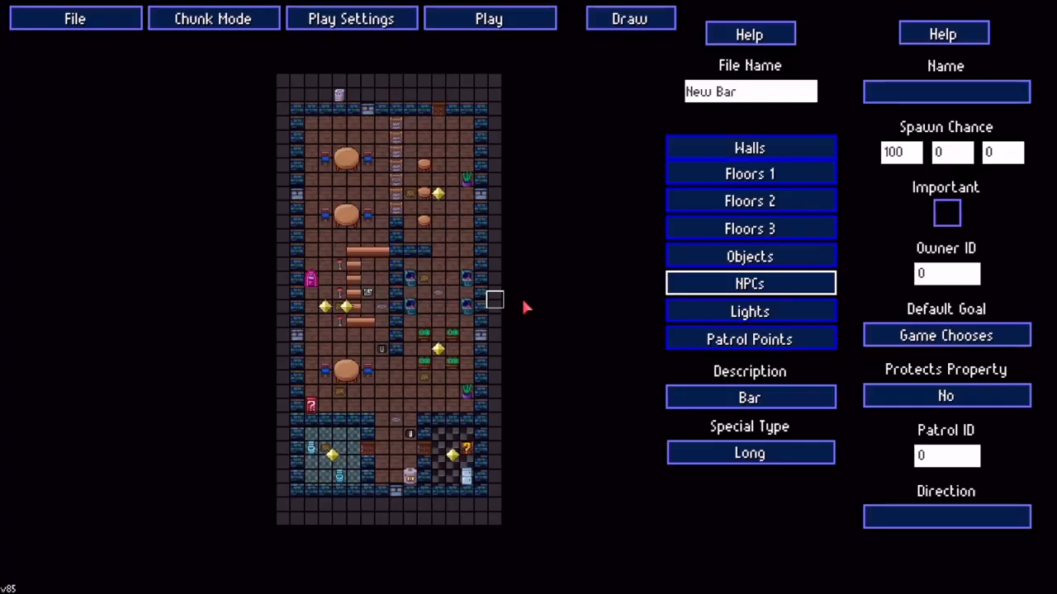
Switch the editor from editing chunks to editing levels
left_click(225, 23)
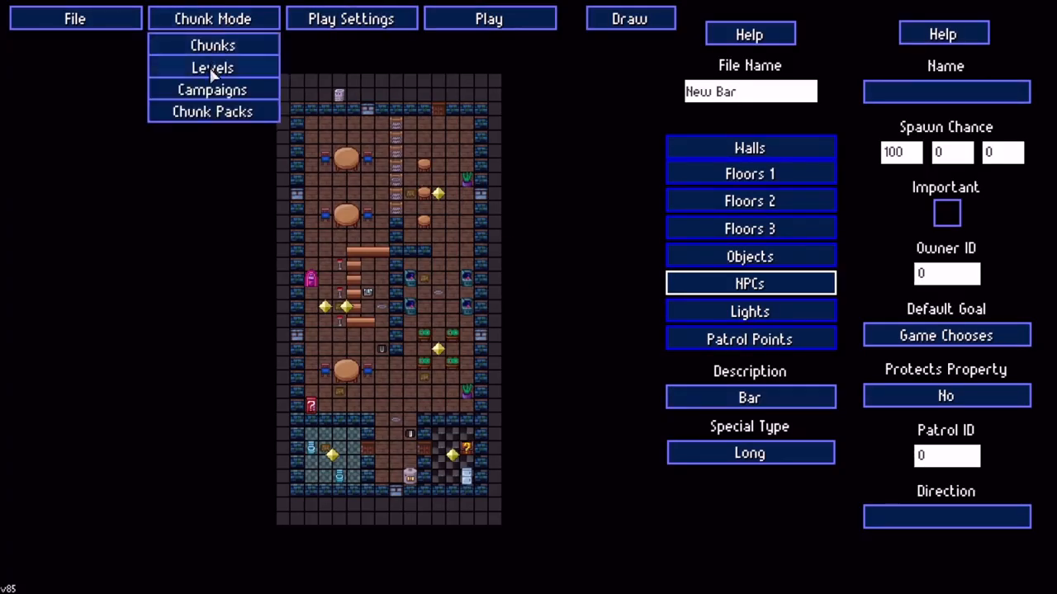
left_click(213, 70)
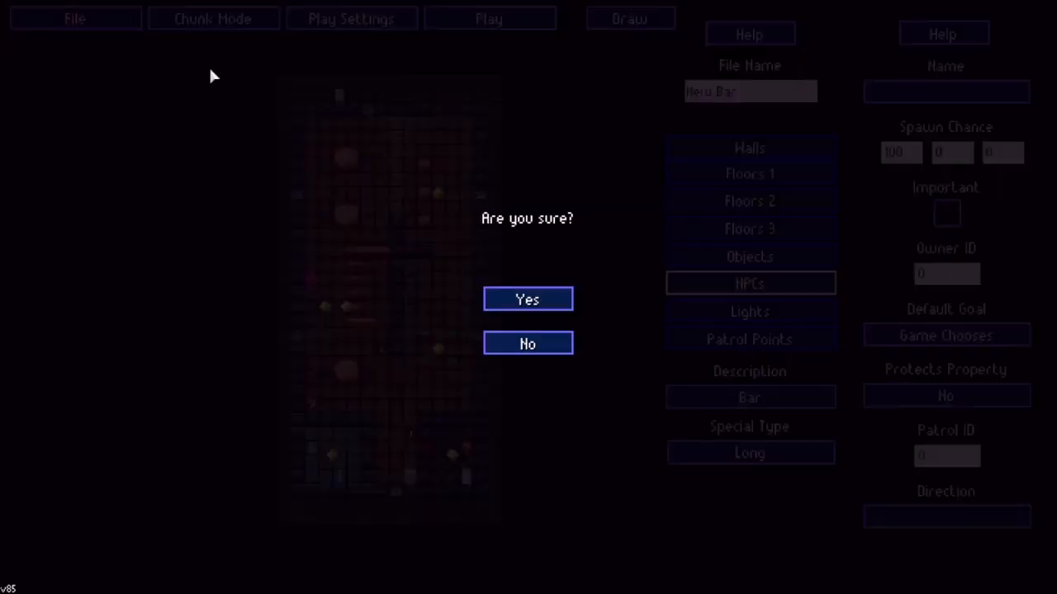
left_click(527, 301)
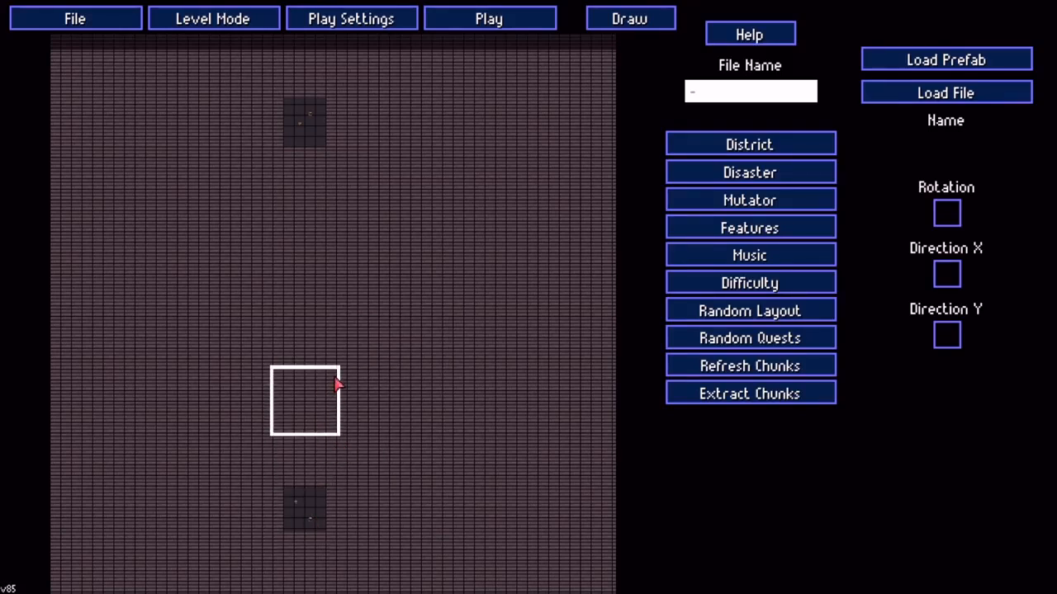
Check the list of prefab chunks, and load the saved New Bar chunk file for placement in the level
left_click(937, 60)
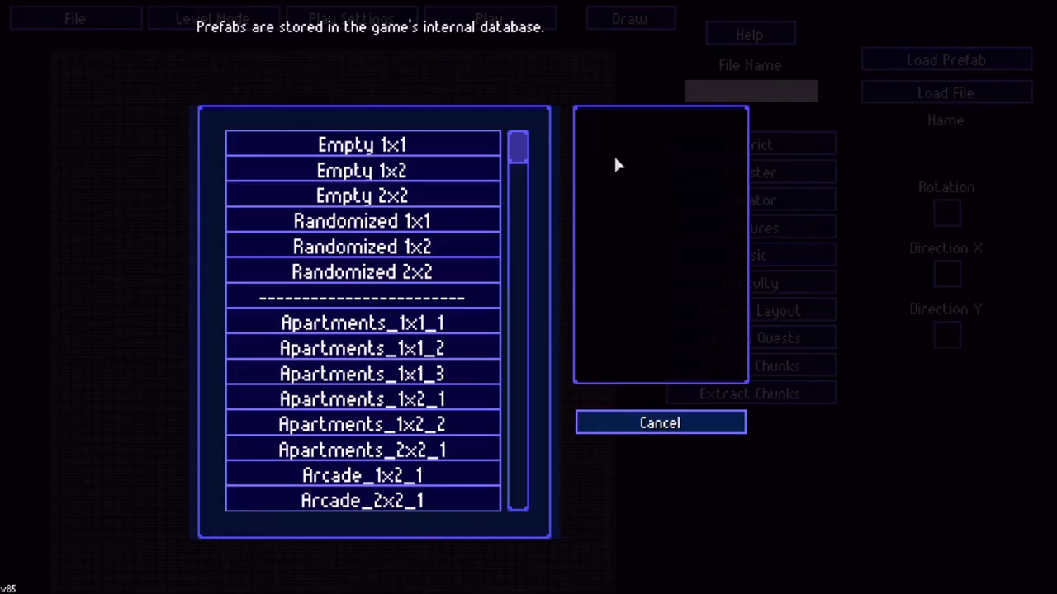
left_click(669, 428)
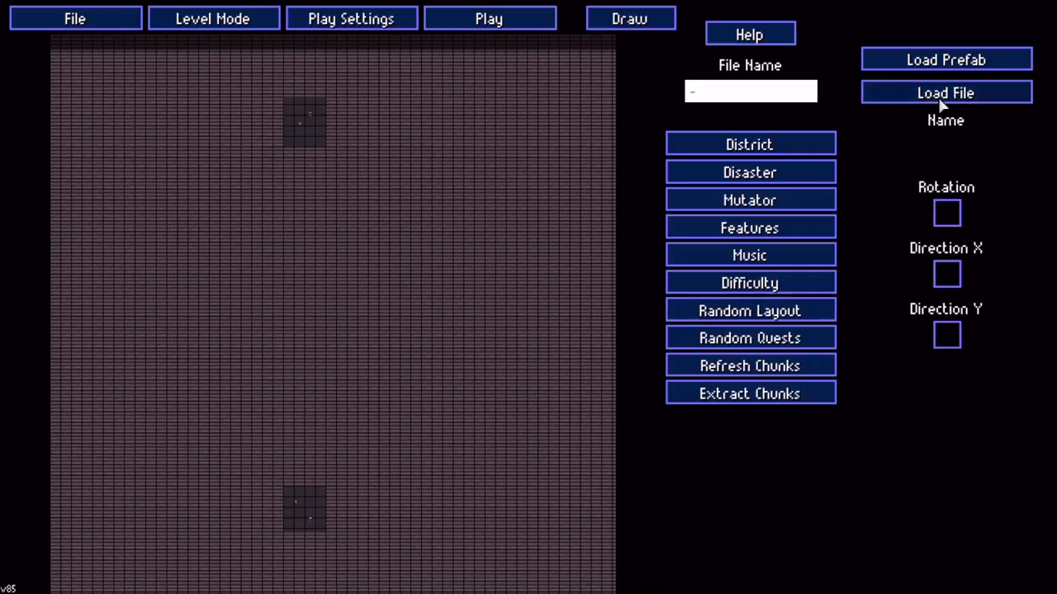
left_click(955, 95)
left_click_drag(523, 203, 515, 346)
left_click(398, 349)
left_click(400, 353)
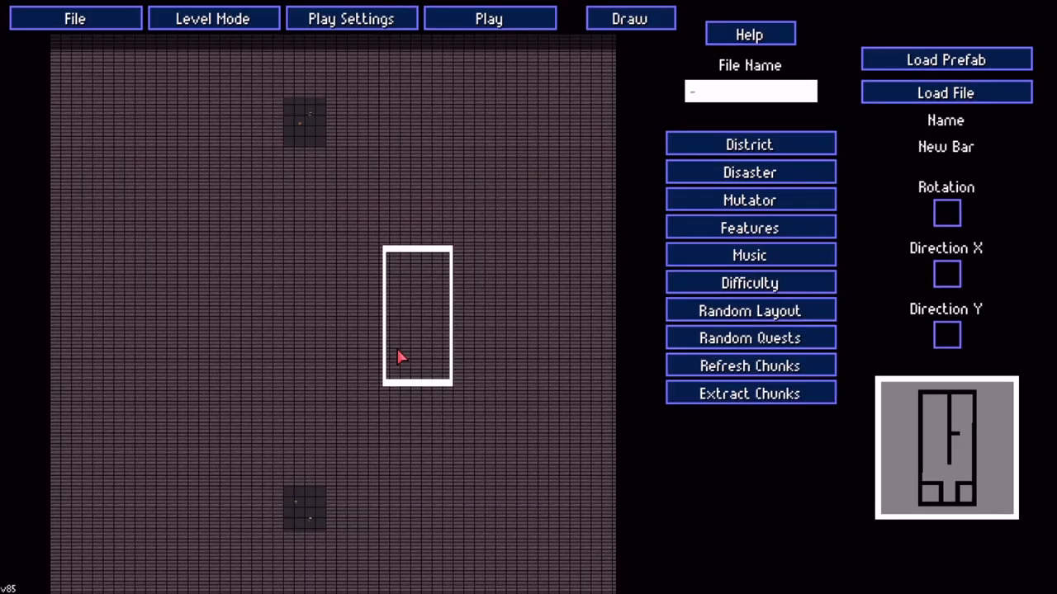
Enable Rotation, Direction X and Direction Y for the New Bar chunk so it lies horizontally and mirrored
left_click(947, 212)
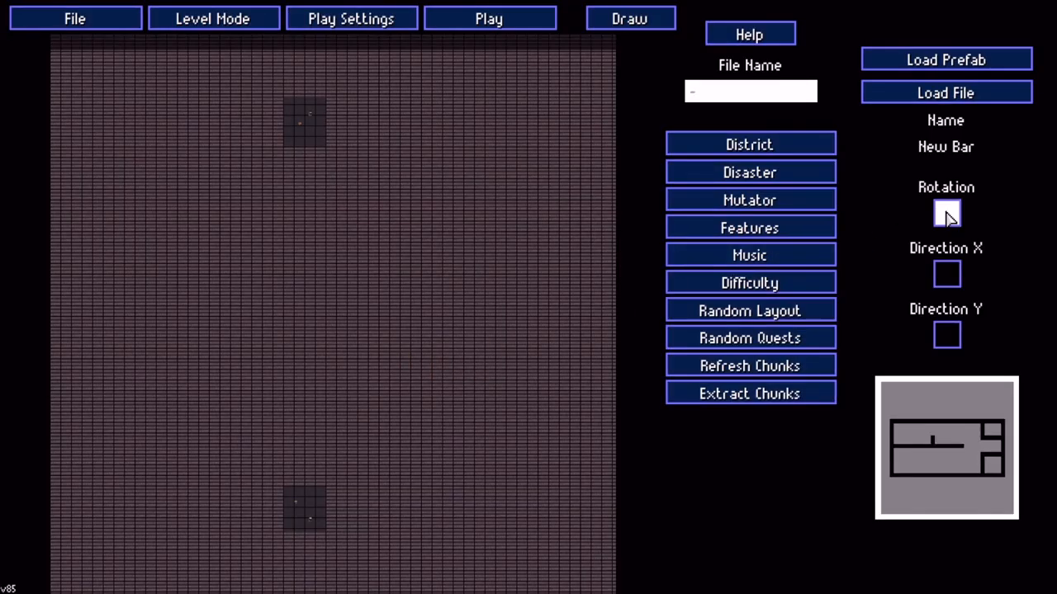
left_click(950, 280)
left_click(952, 341)
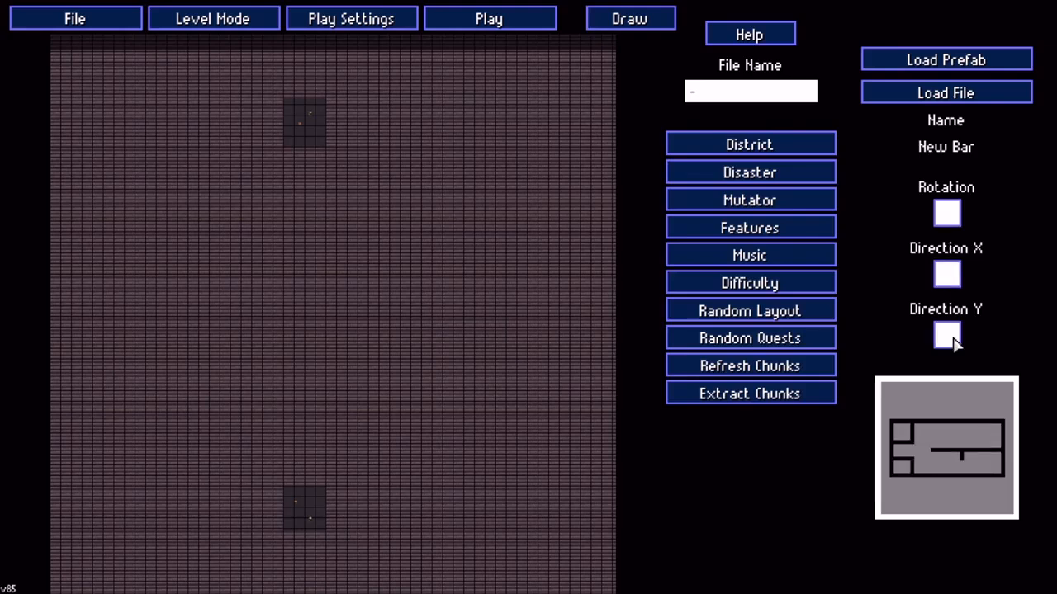
left_click(948, 215)
left_click(948, 215)
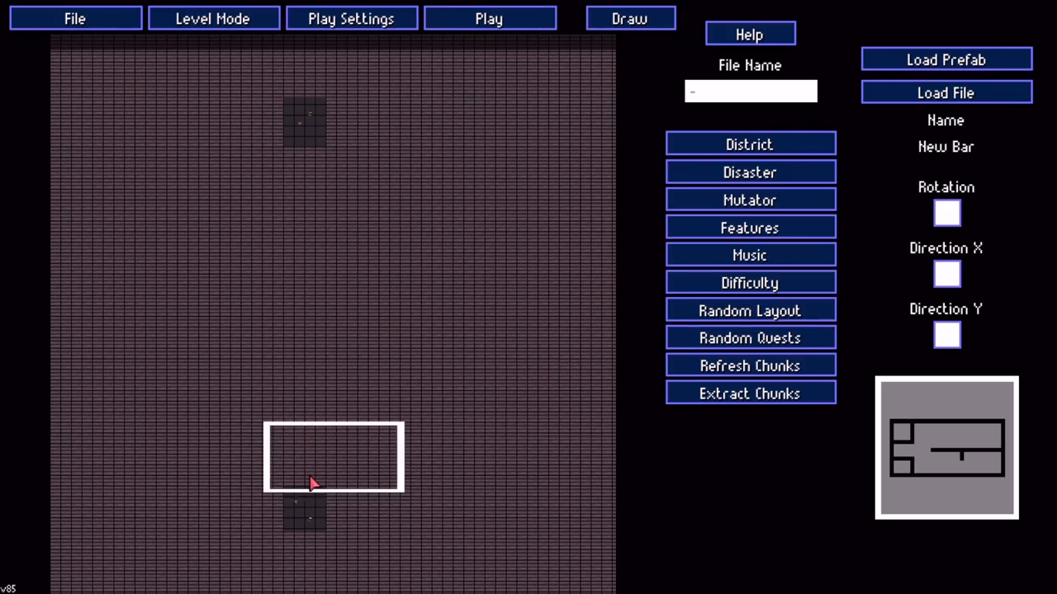
Place the horizontal New Bar chunk in the level directly above the lower starting area
left_click(617, 26)
left_click(619, 25)
left_click(316, 479)
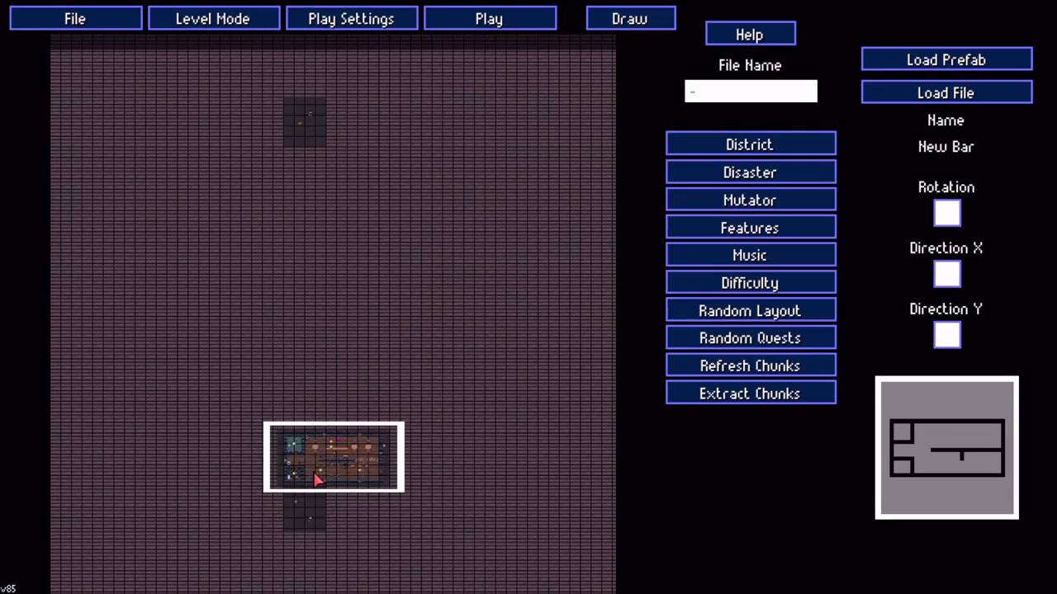
Place two more horizontal New Bar chunks above the first, with the lower one offset a cell to the left
scroll(317, 479, "up", 5)
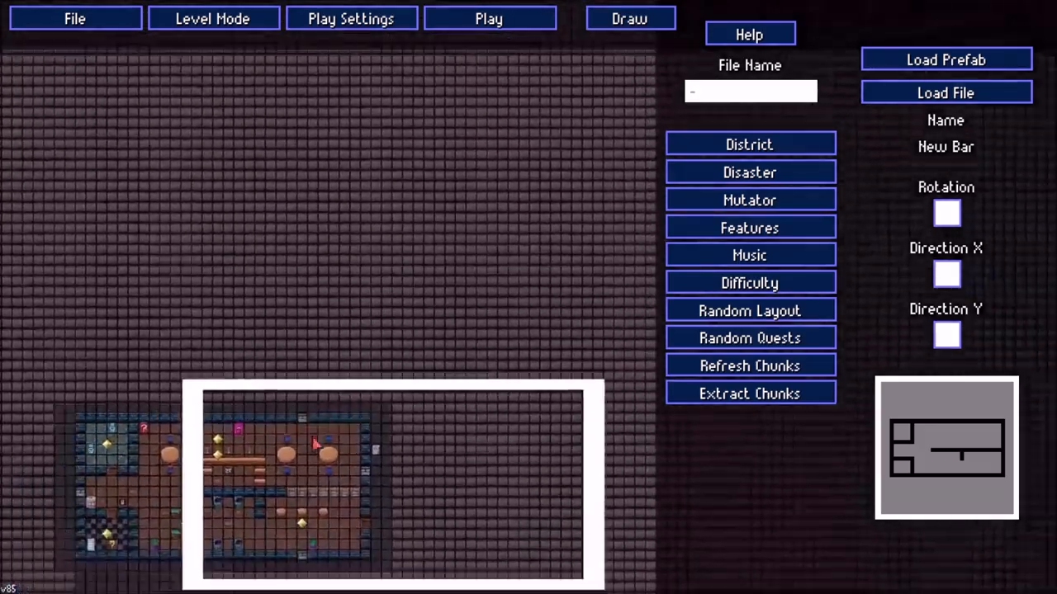
scroll(380, 402, "up", 3)
key("d")
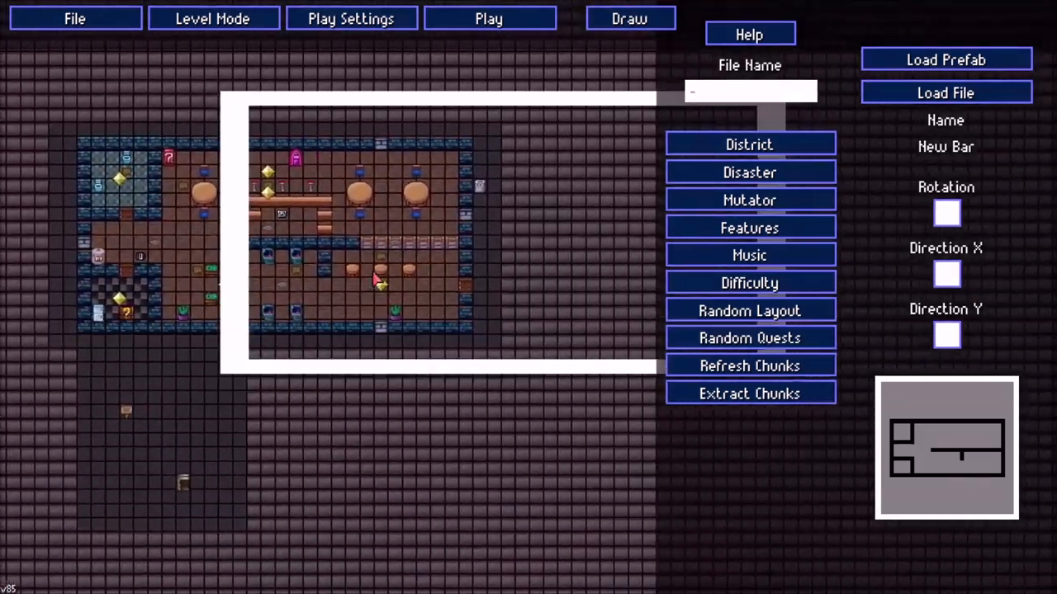
key("w")
key("w")
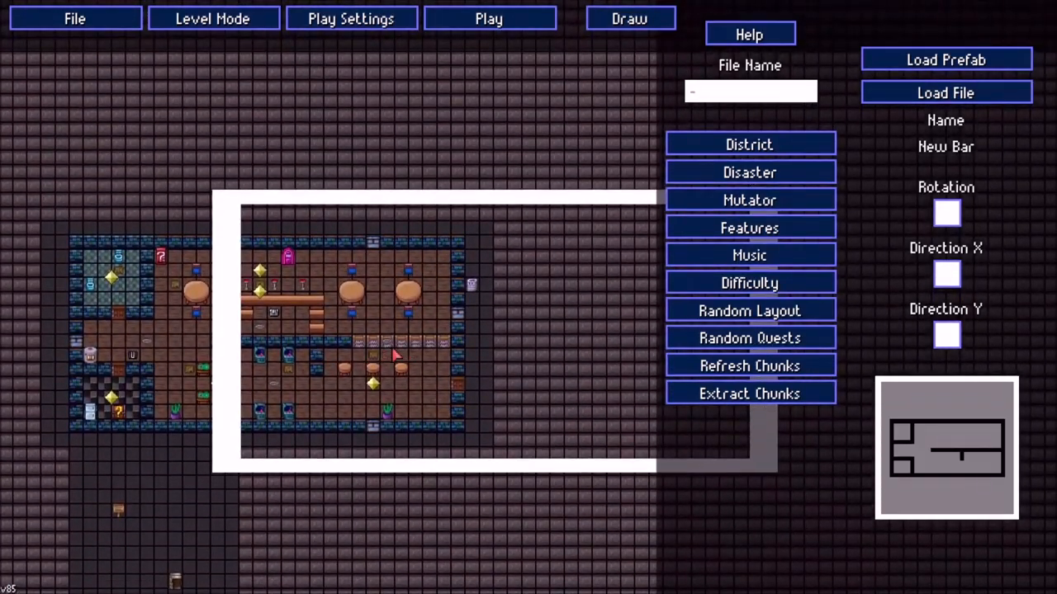
scroll(395, 354, "down", 6)
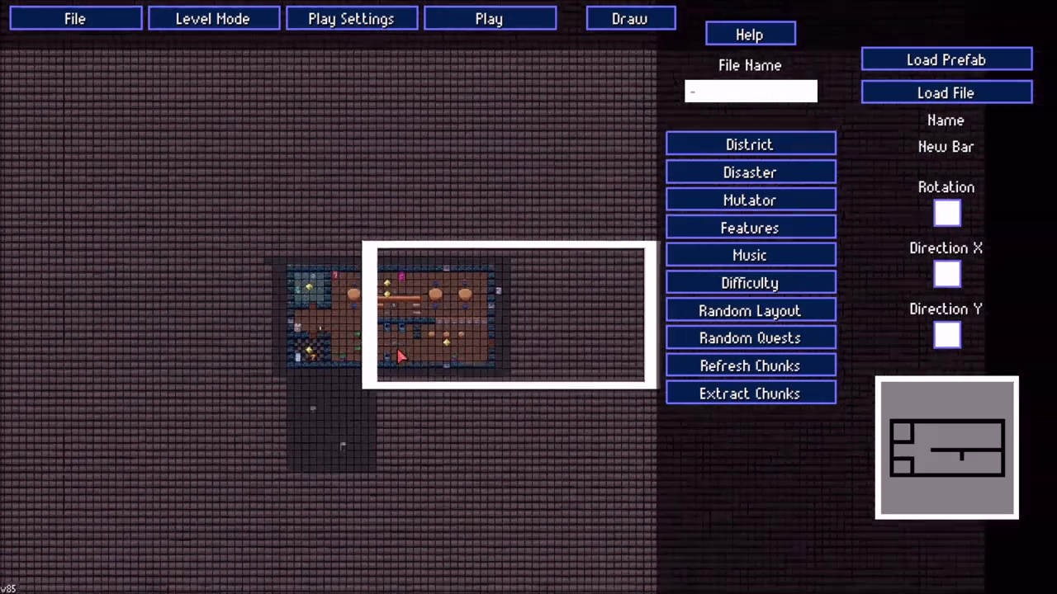
left_click(392, 317)
key("w")
left_click(450, 293)
Turn off Rotation and place two vertical New Bar chunks to connect the horizontal ones to the upper end area
left_click(945, 207)
left_click(463, 248)
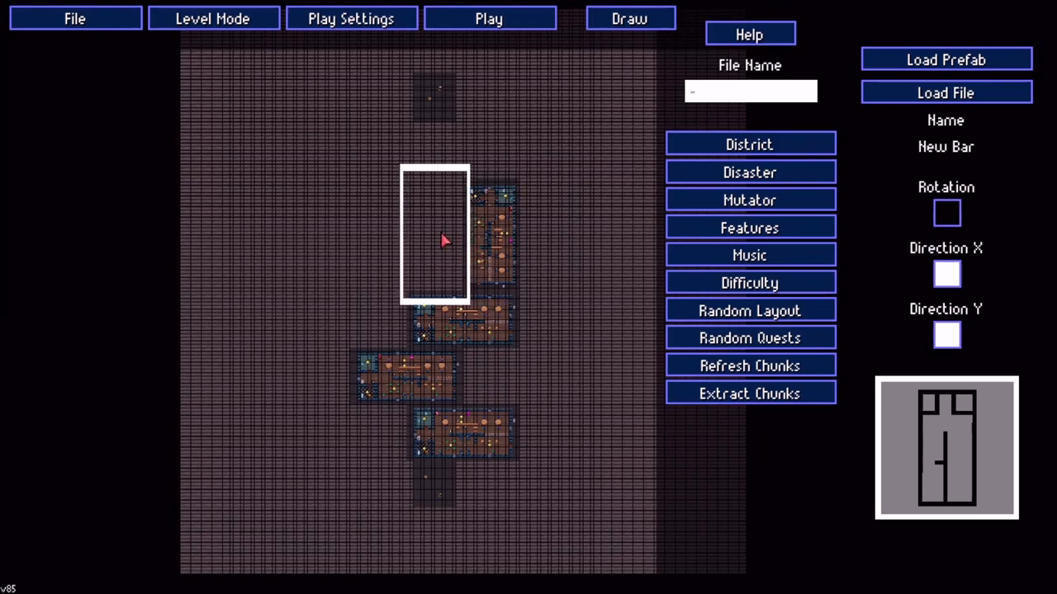
left_click(437, 202)
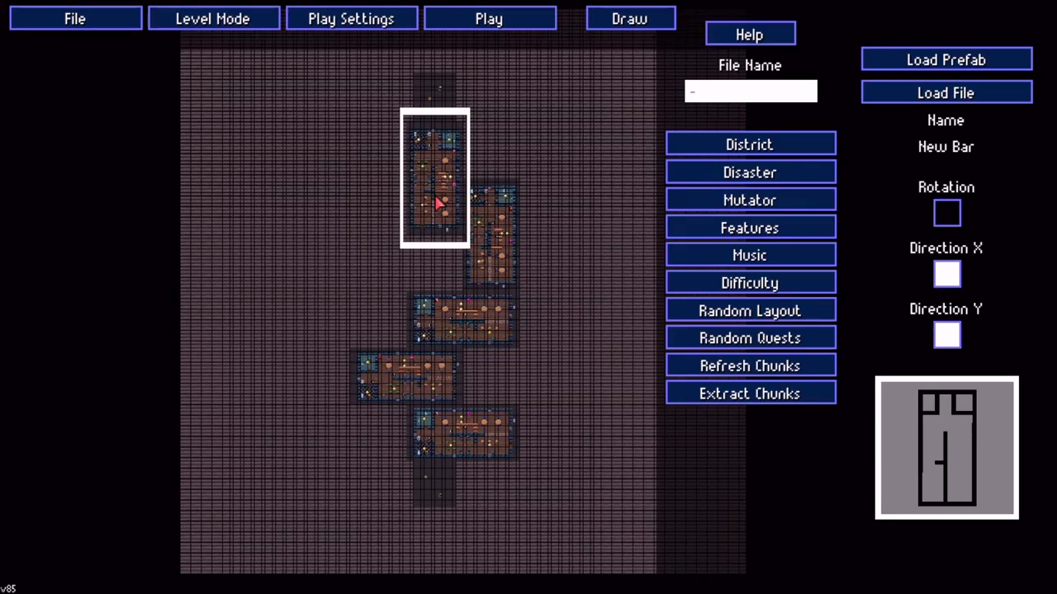
Playtest the level, walk from the start area around the outside of the first bars, and return to the editor
left_click(502, 20)
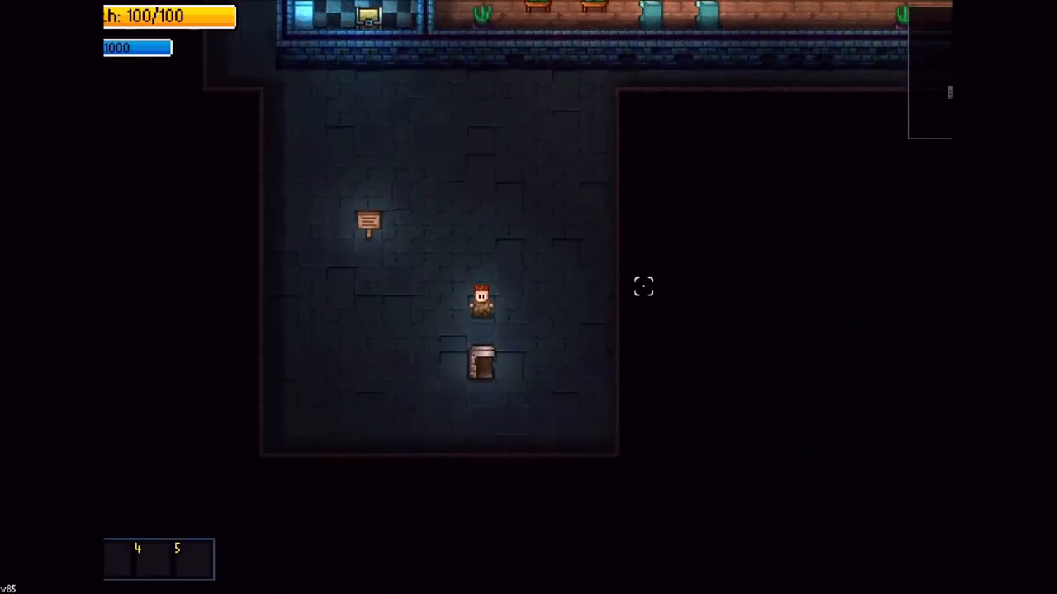
key("w")
key("a")
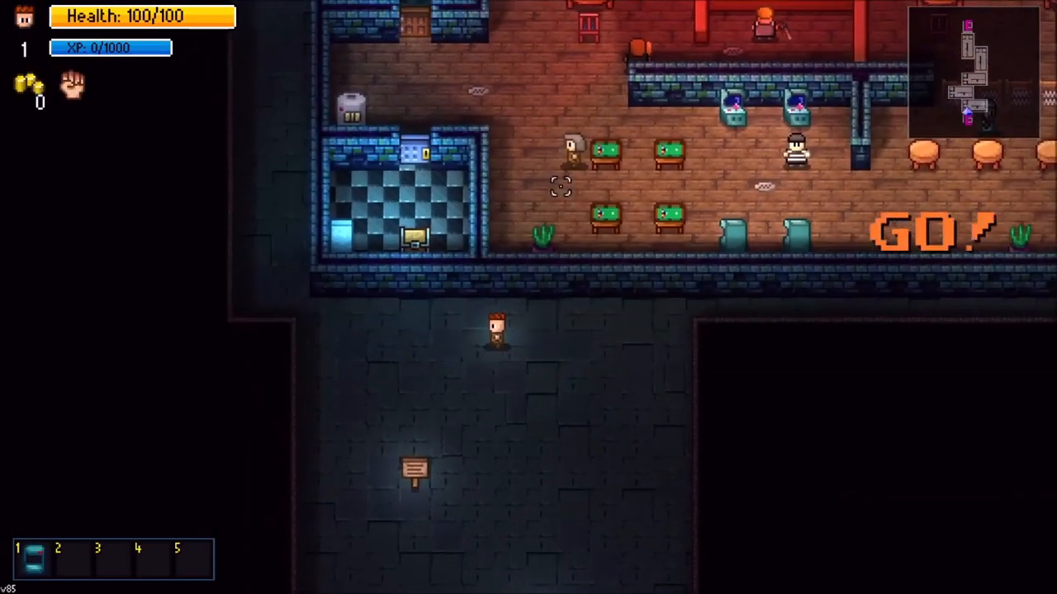
key("w")
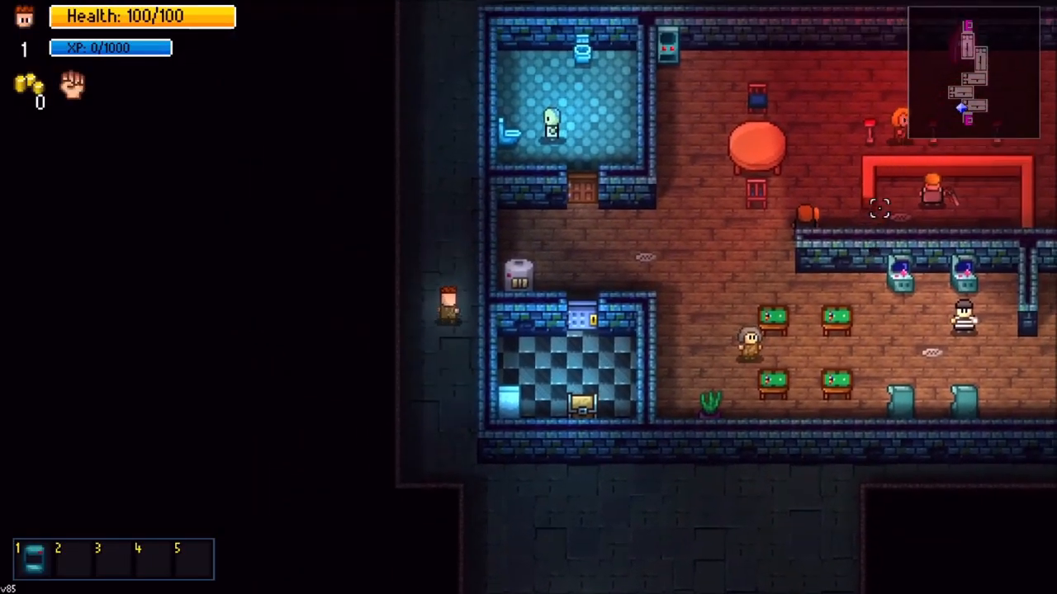
key("d")
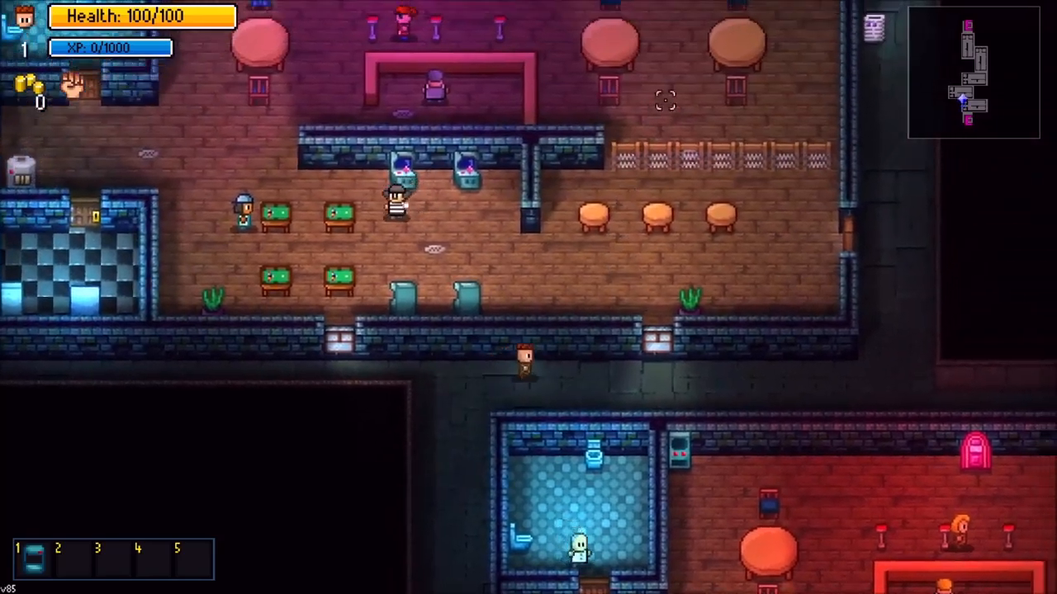
key("d")
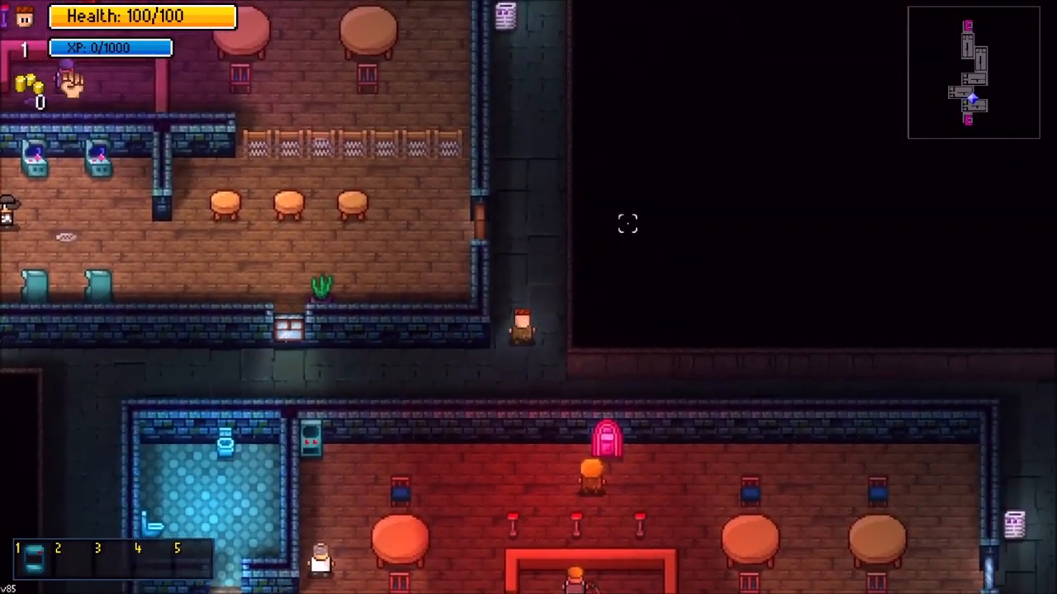
key("w")
key("r")
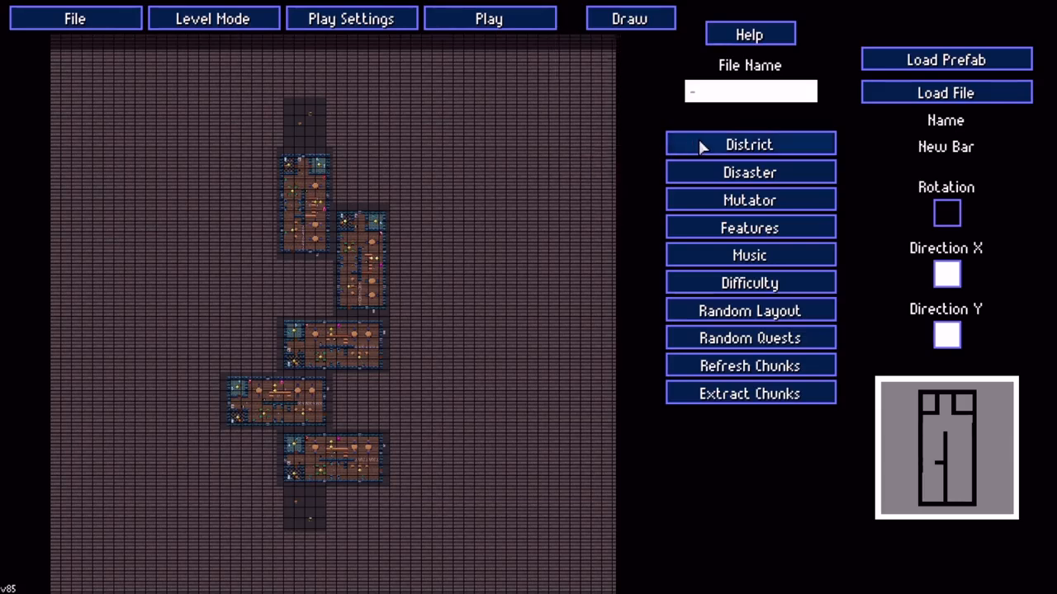
Review the district and disaster options available for the level without changing them
left_click(765, 147)
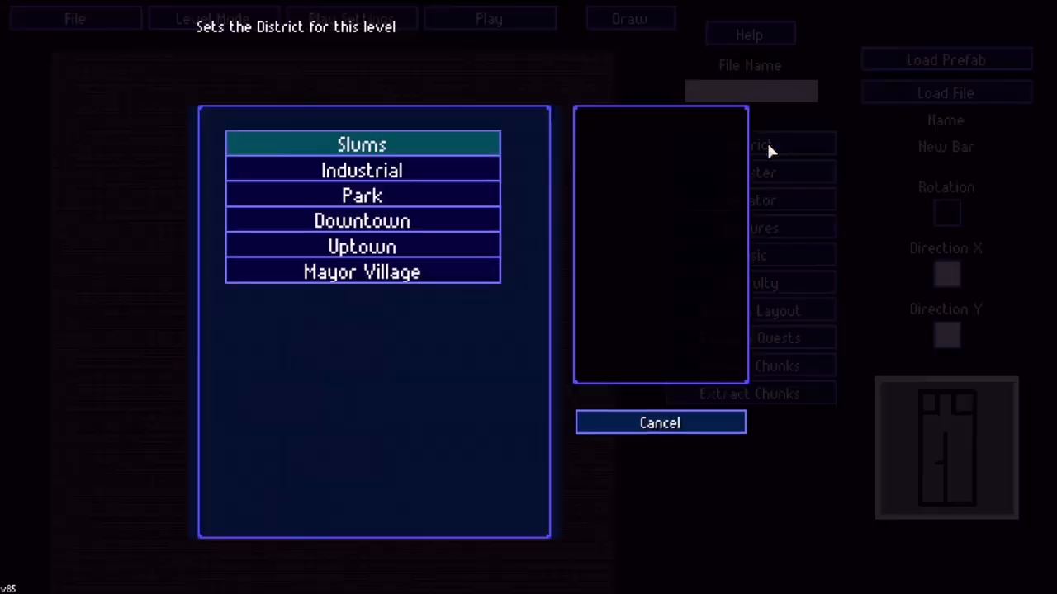
left_click(665, 425)
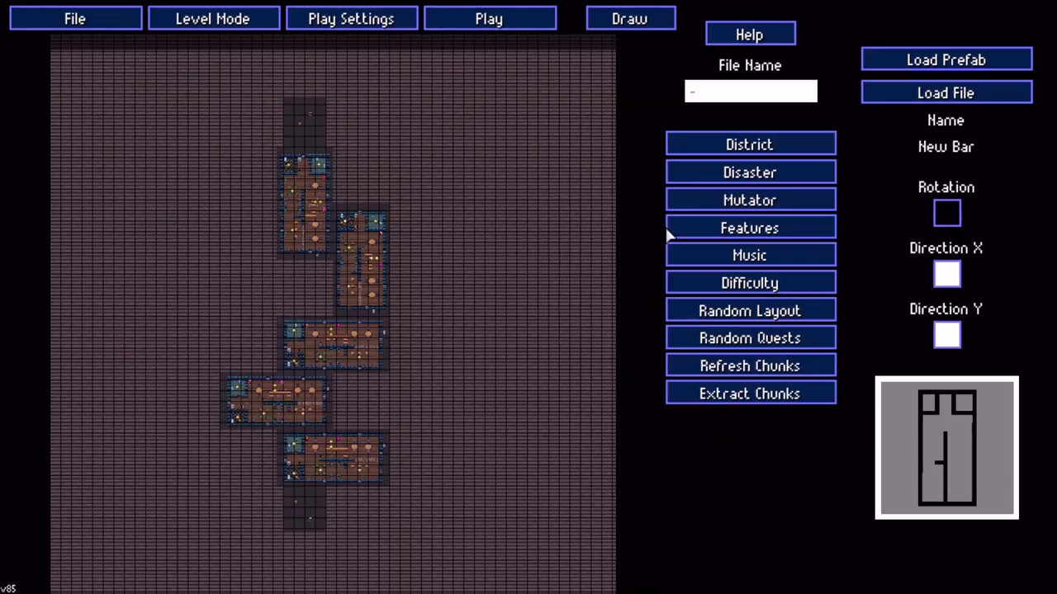
left_click(767, 175)
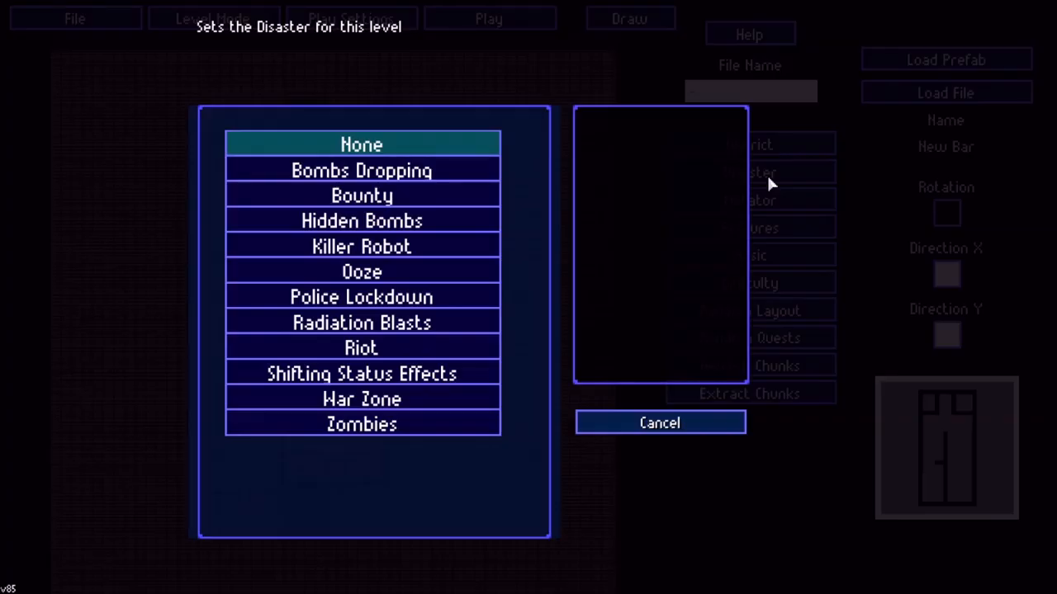
left_click(664, 422)
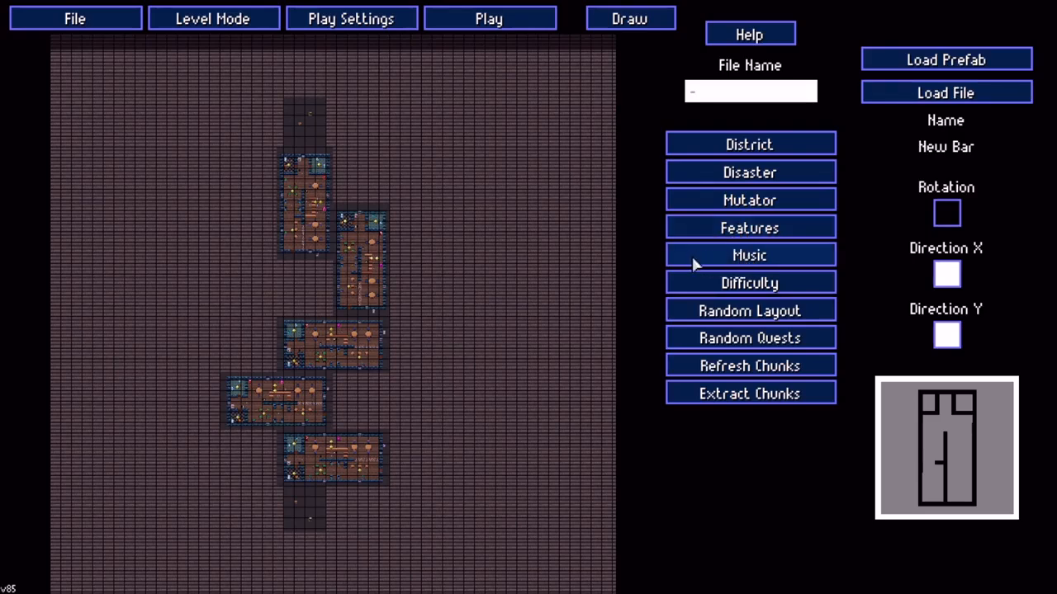
Name the level Many Bars and save it, confirming the save
left_click(75, 18)
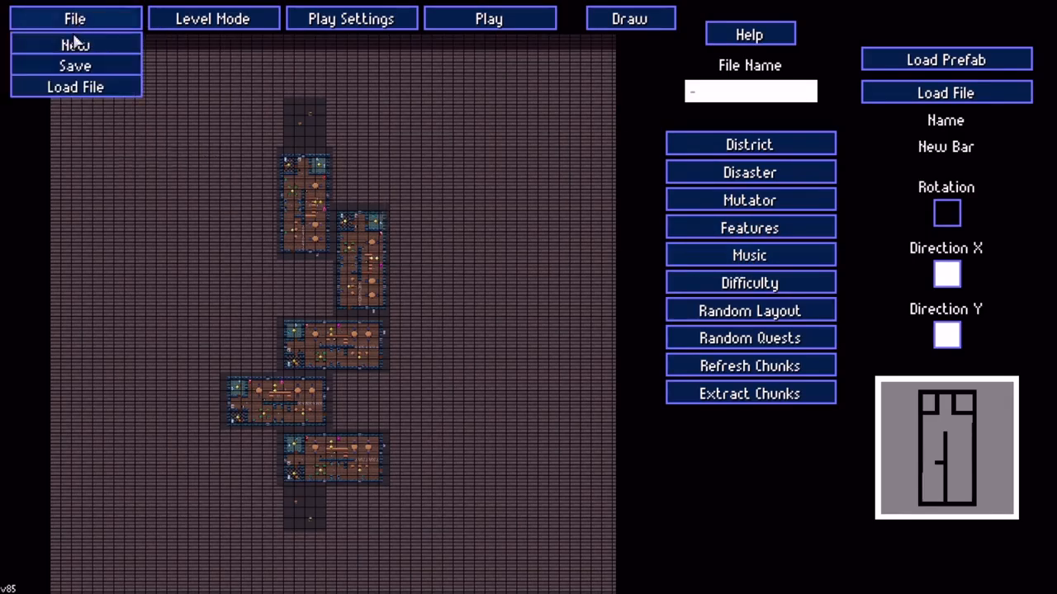
type("NMany Bars")
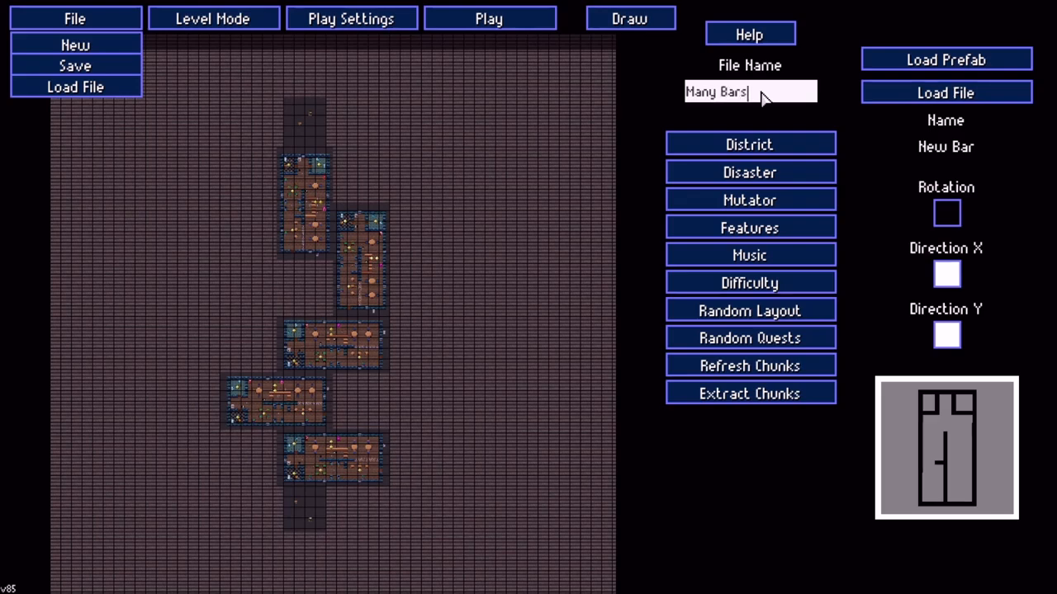
left_click(86, 66)
left_click(516, 304)
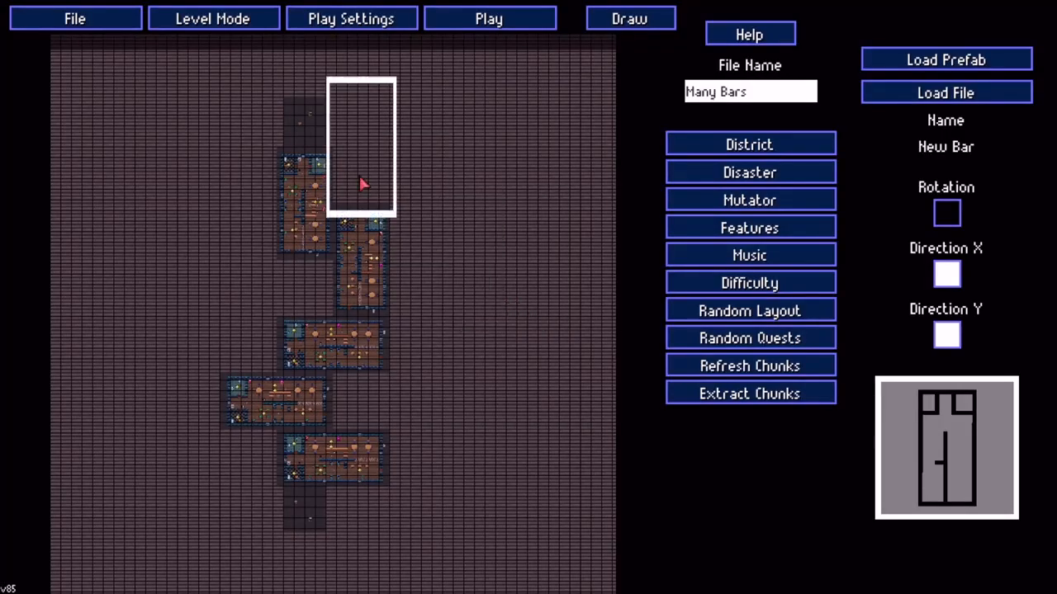
Switch the editor from levels to Campaigns and confirm leaving the current level
left_click(232, 25)
left_click(218, 92)
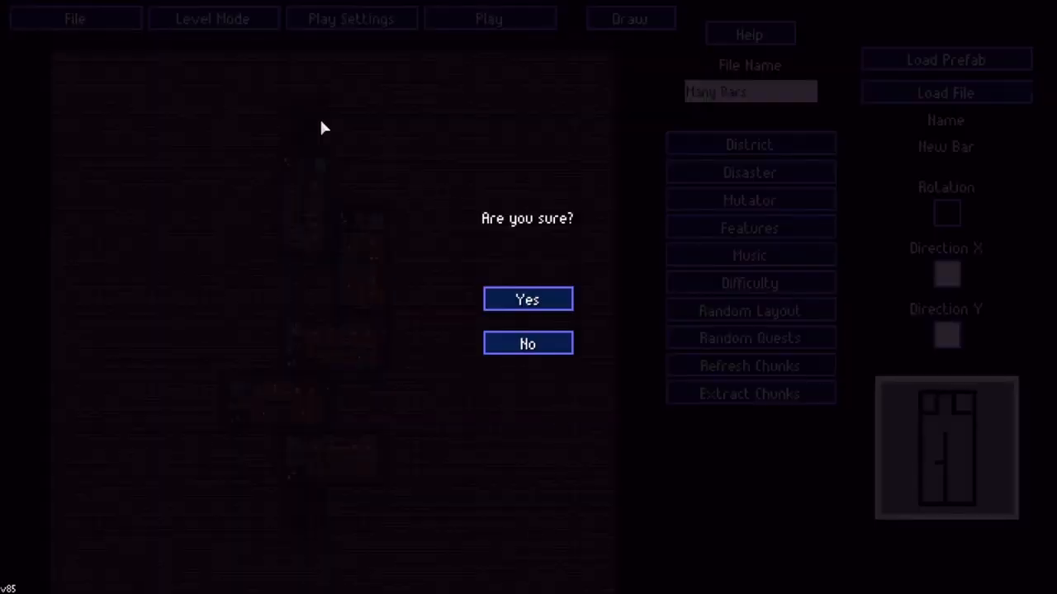
left_click(529, 300)
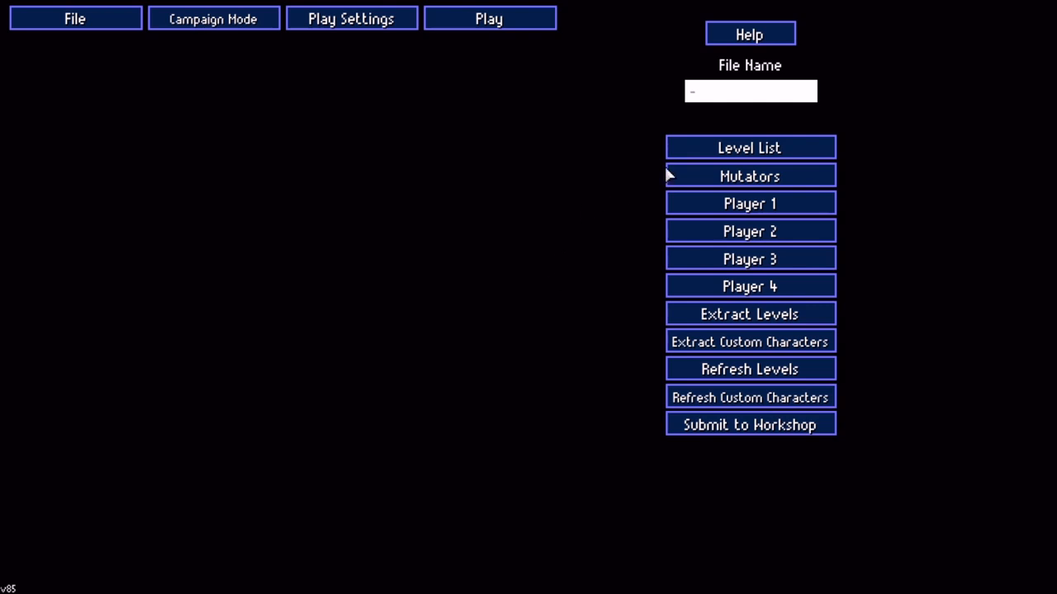
Assign the Many Bars level to the first slot of the campaign's level list
left_click(754, 149)
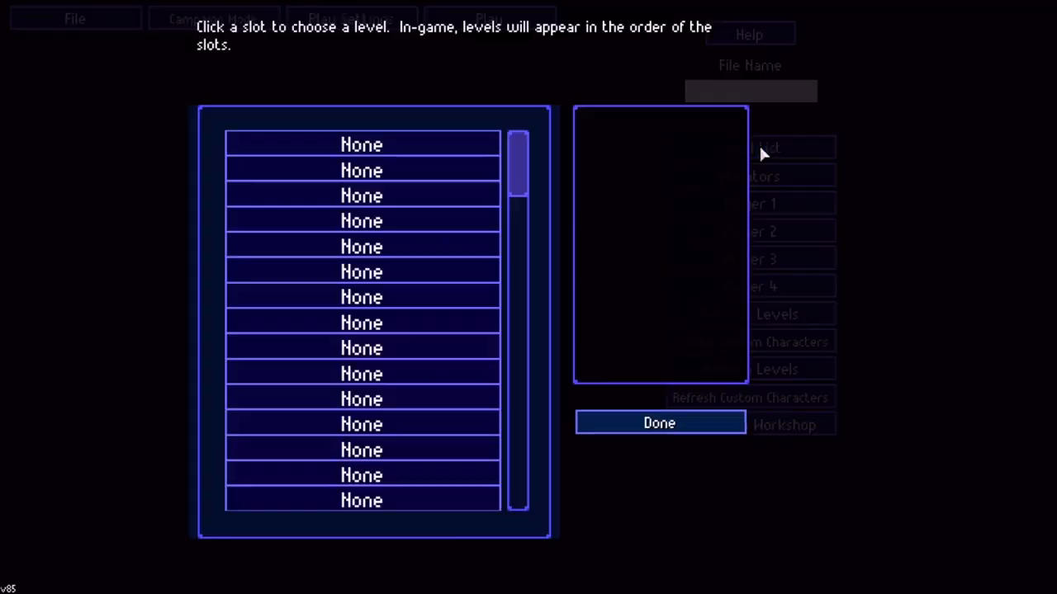
left_click(407, 146)
left_click_drag(522, 207, 522, 303)
left_click(393, 349)
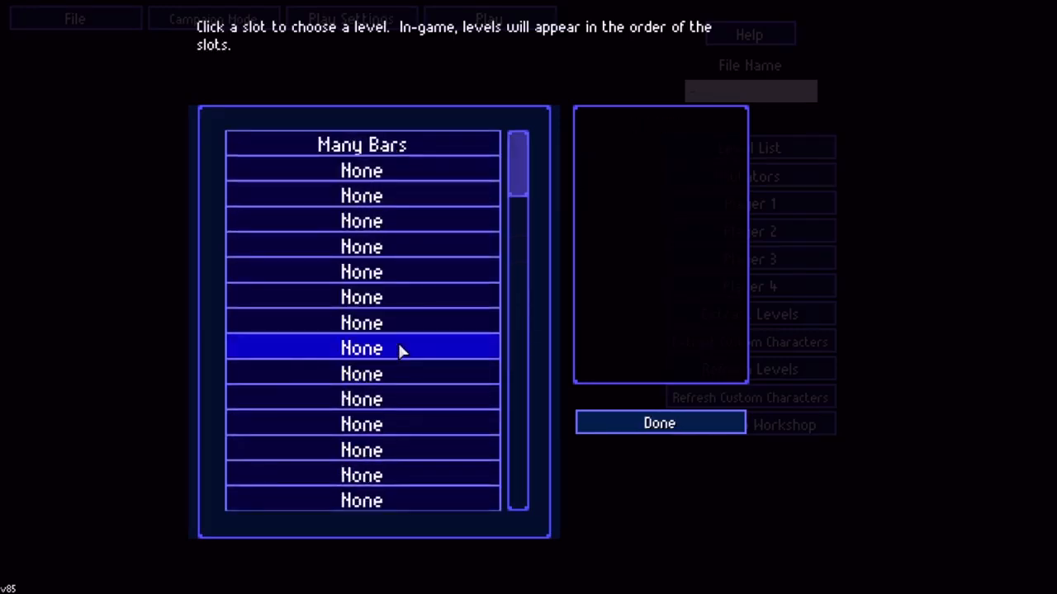
left_click(649, 424)
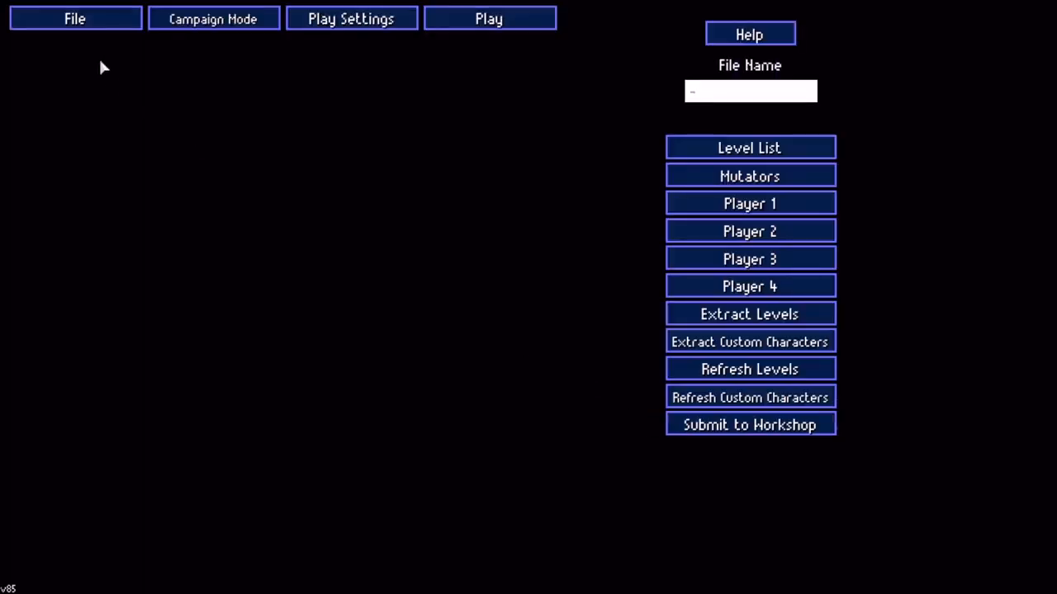
Name the campaign Barrrrrs and save it, confirming the save
left_click(726, 97)
type("Barrrrrs")
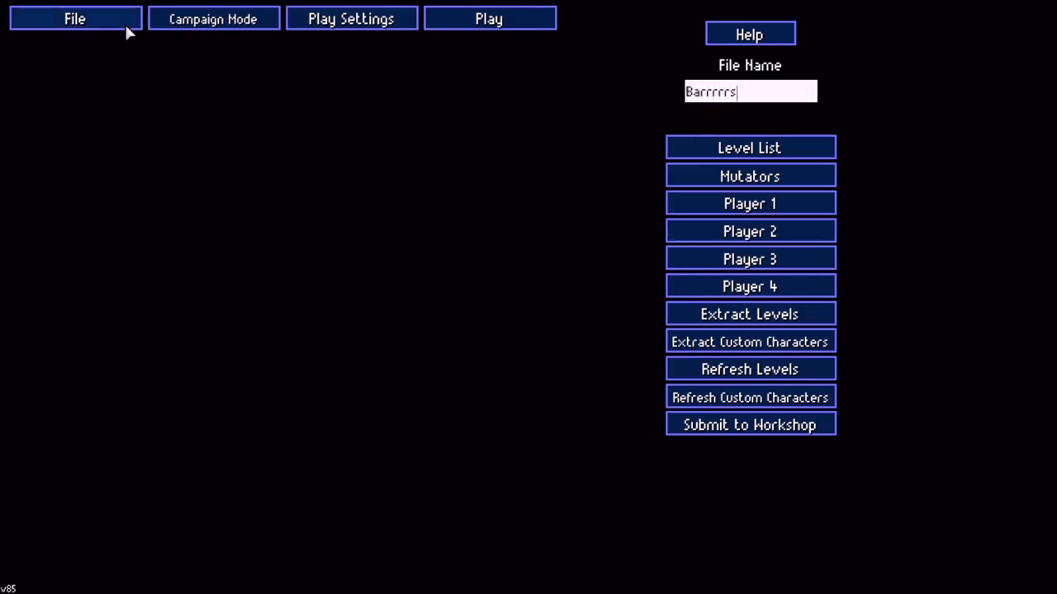
left_click(124, 23)
left_click(85, 75)
left_click(549, 300)
Review the campaign's mutators and the full list of starting characters for Player 1, keeping the current settings
left_click(742, 178)
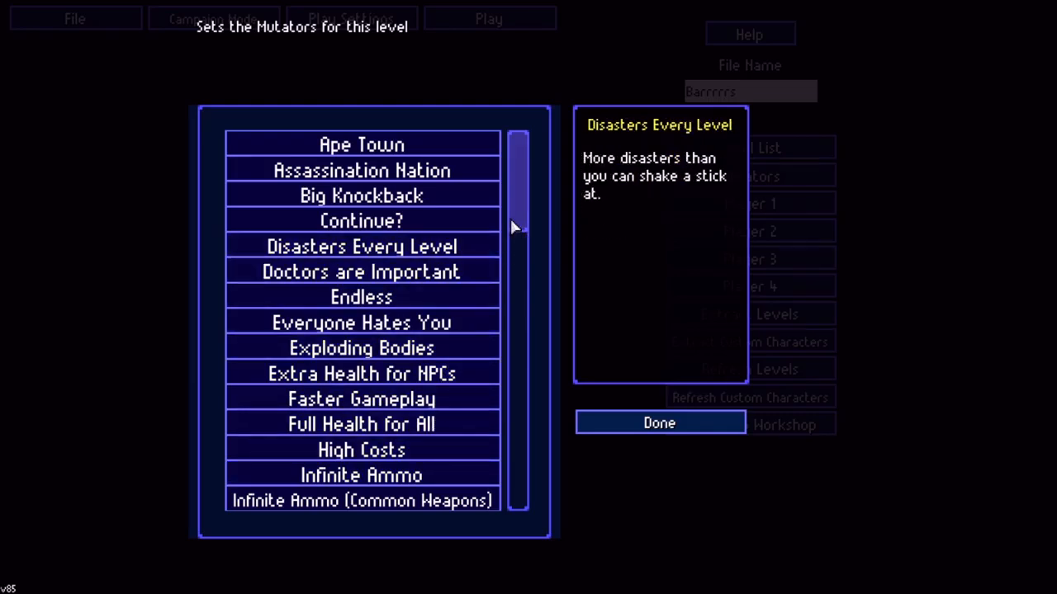
left_click(639, 430)
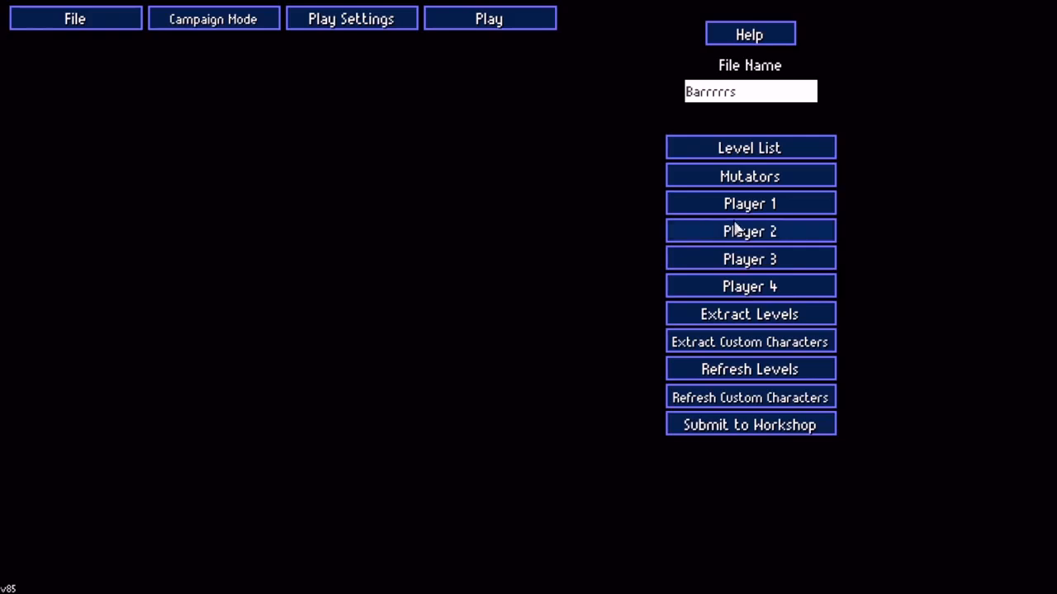
left_click(748, 208)
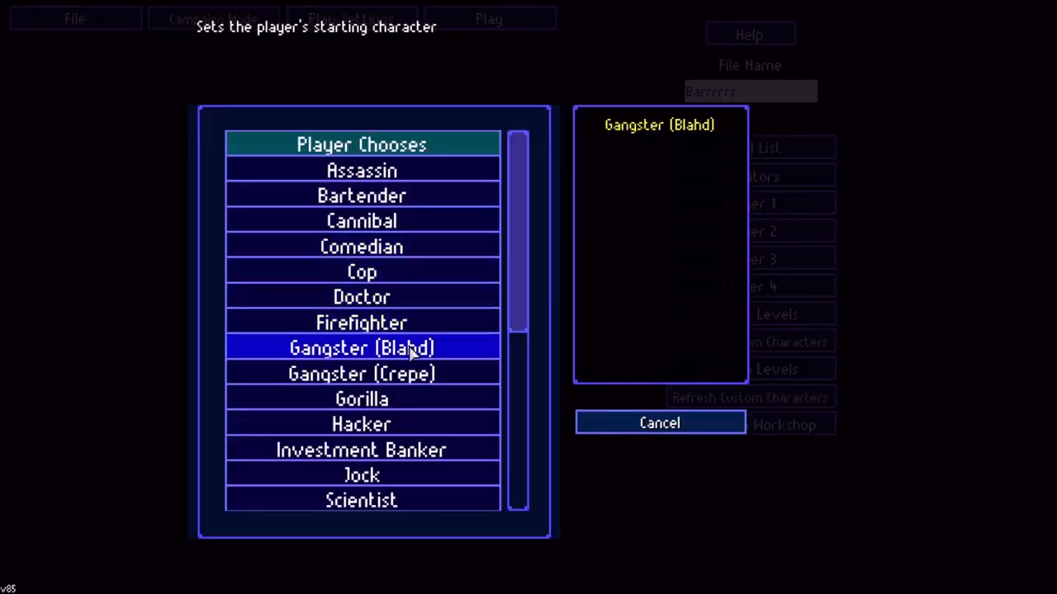
scroll(430, 396, "down", 5)
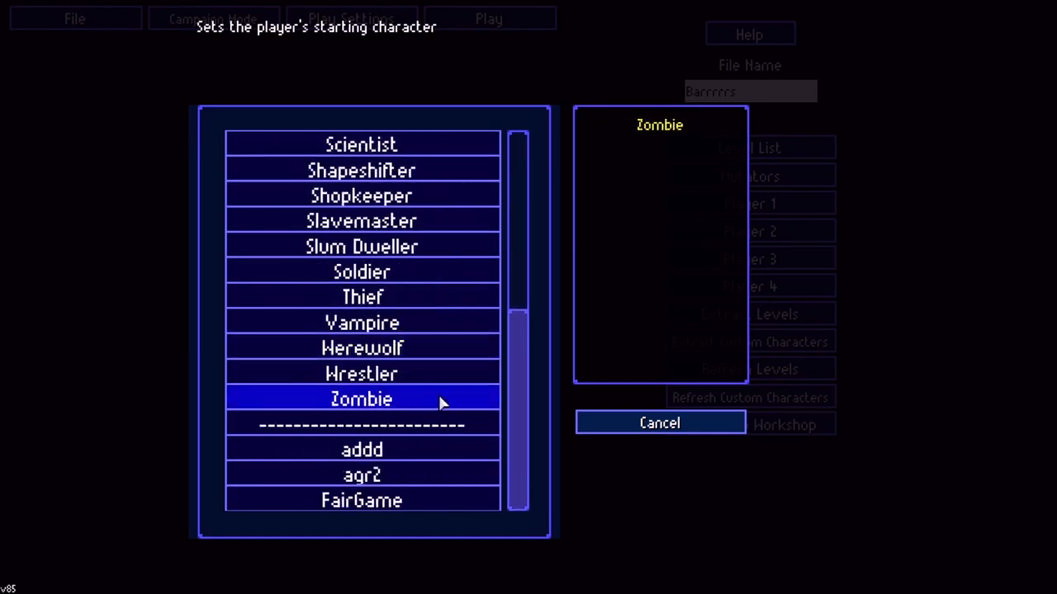
scroll(401, 389, "up", 5)
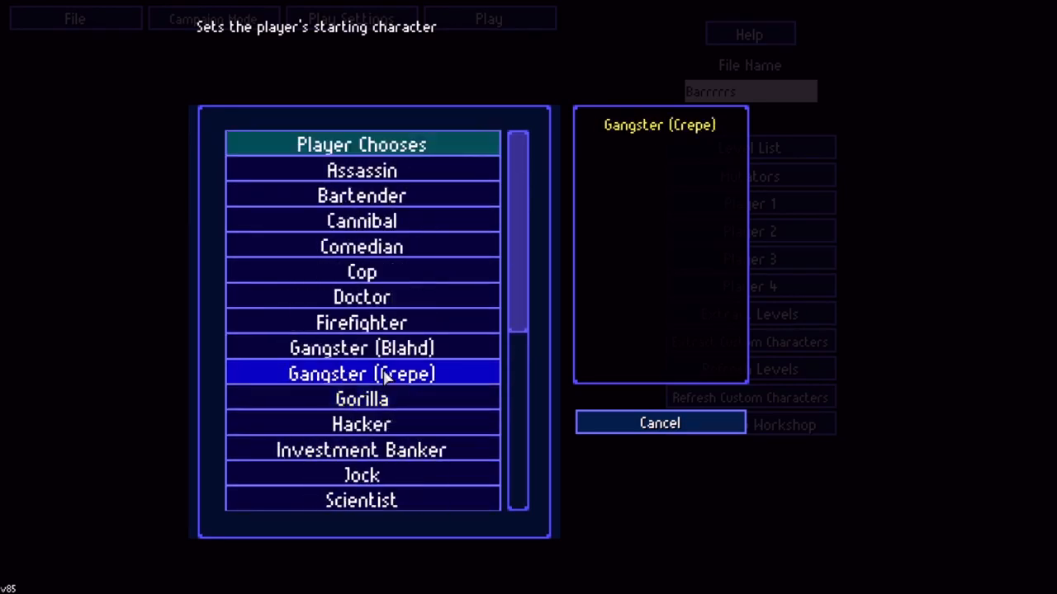
scroll(411, 408, "down", 5)
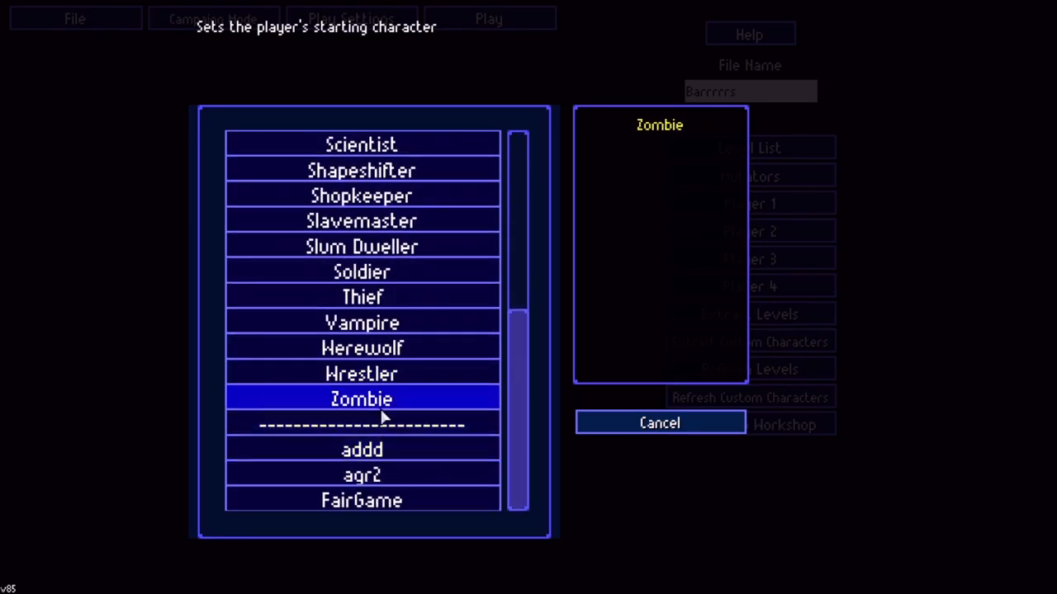
left_click(383, 423)
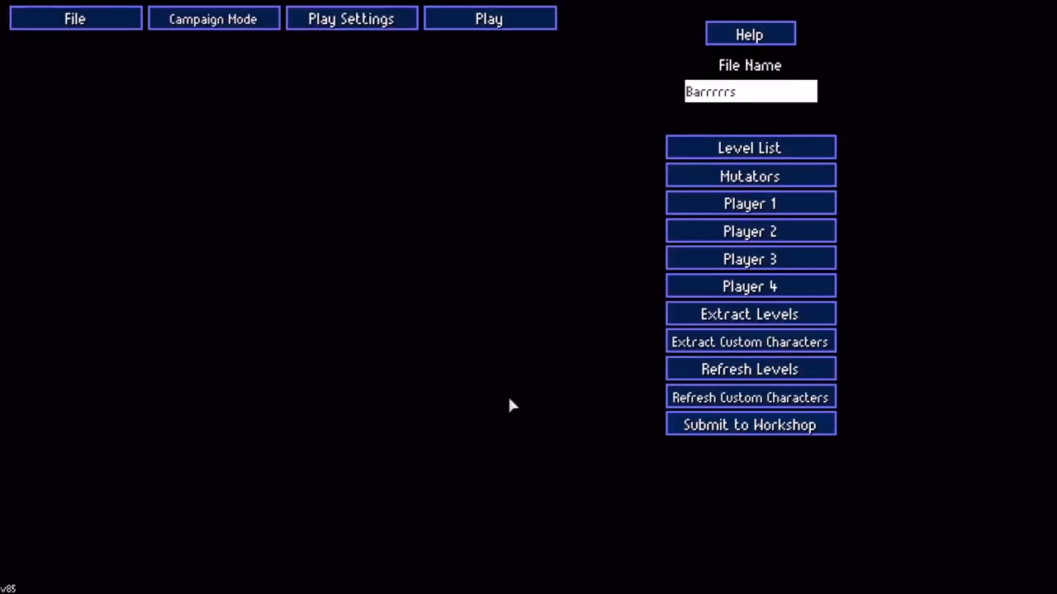
Leave the editor for the main menu and load the Barrrrrs campaign from the custom content for 1 player
key("Escape")
left_click(448, 396)
left_click(446, 354)
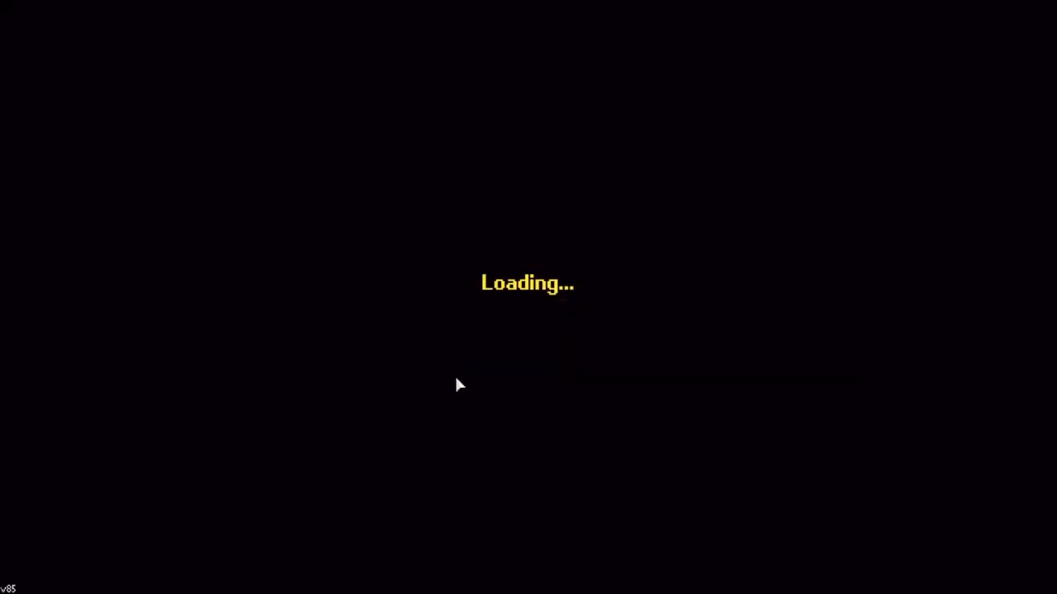
left_click(555, 354)
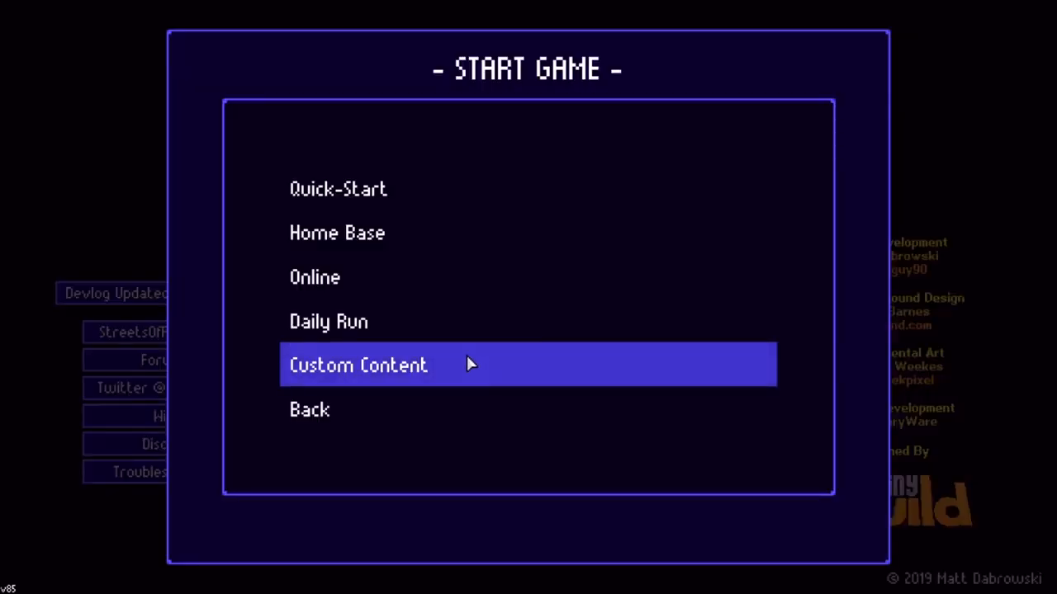
left_click(498, 363)
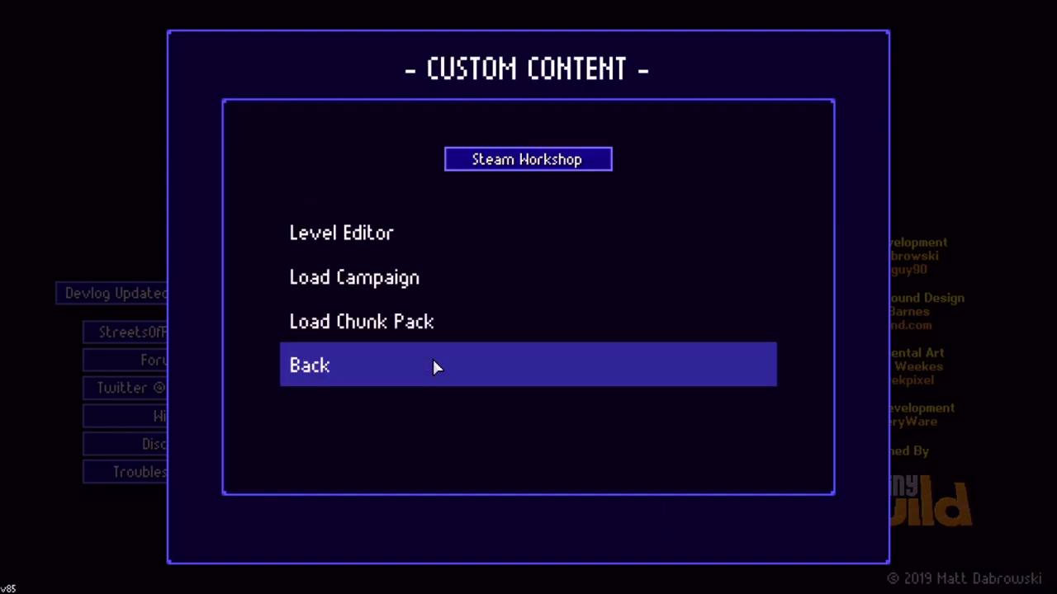
left_click(456, 280)
left_click(366, 178)
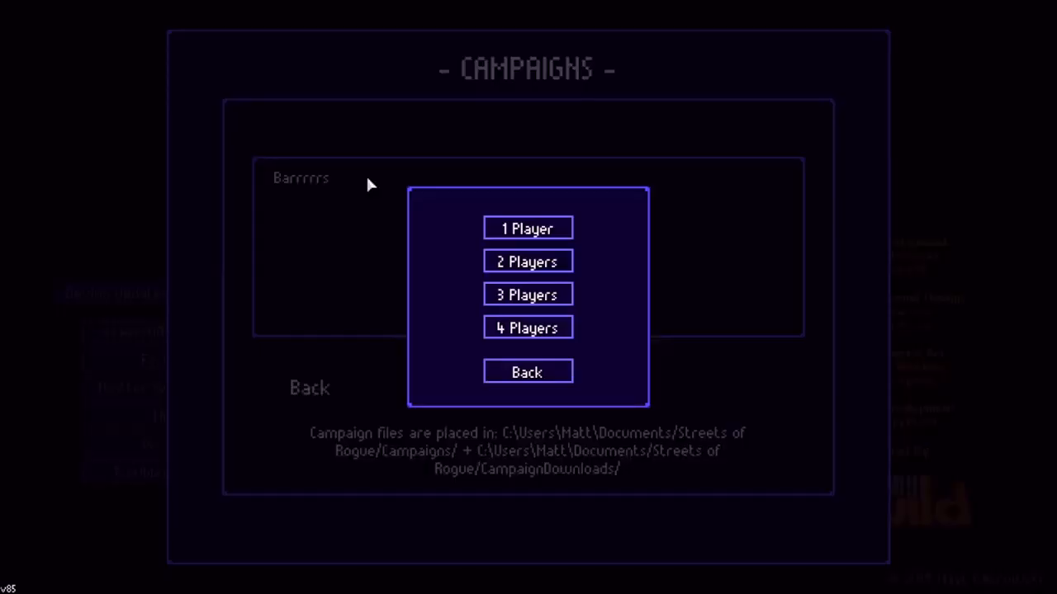
left_click(522, 231)
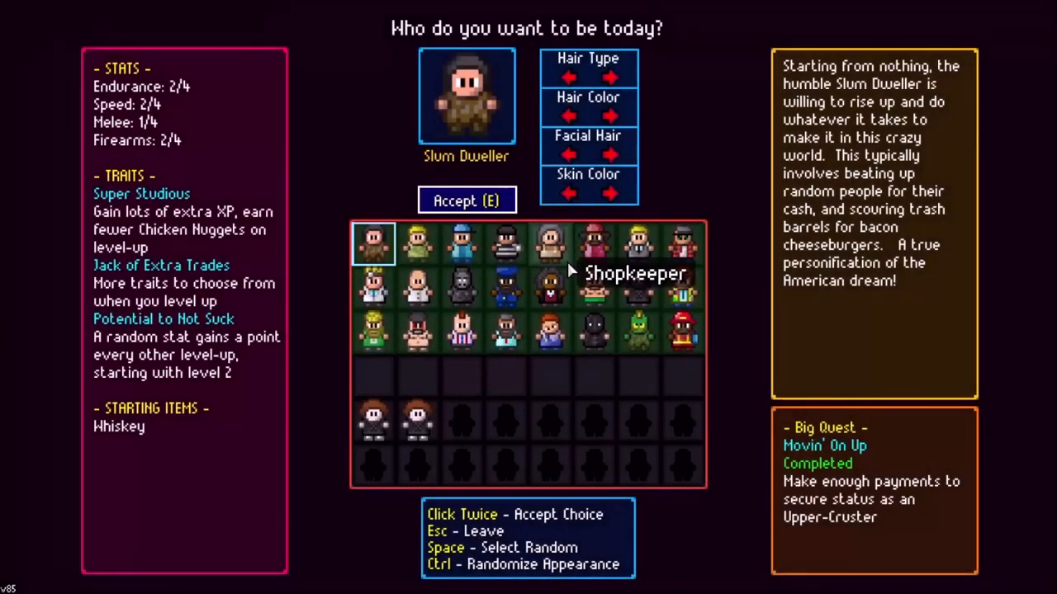
Choose the green-helmeted character beside the Slum Dweller, walk from the start to the first bar's corner, and leave the game
left_click(417, 244)
left_click(417, 244)
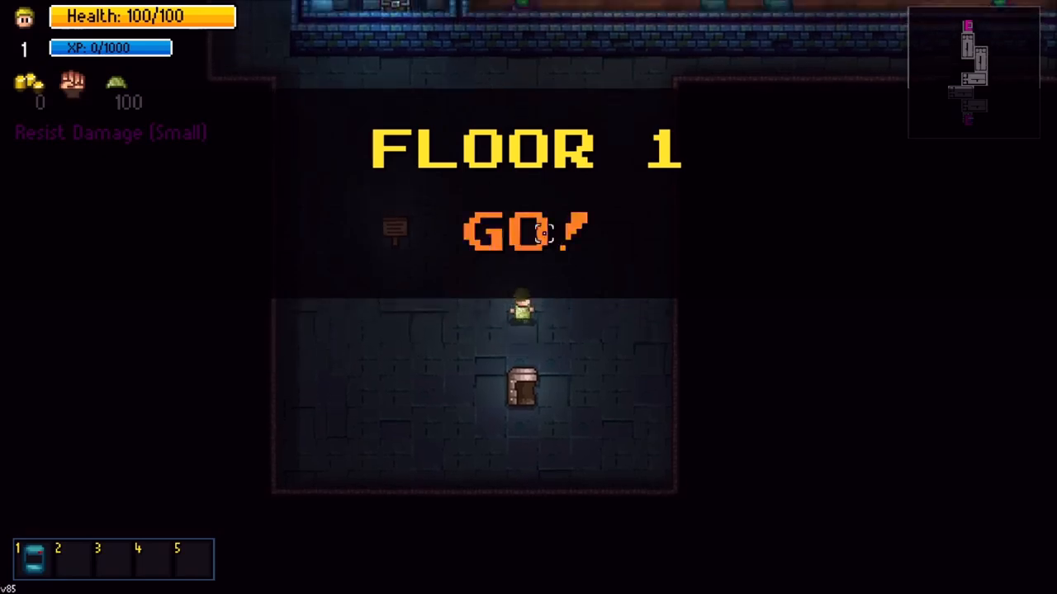
key("w")
key("a")
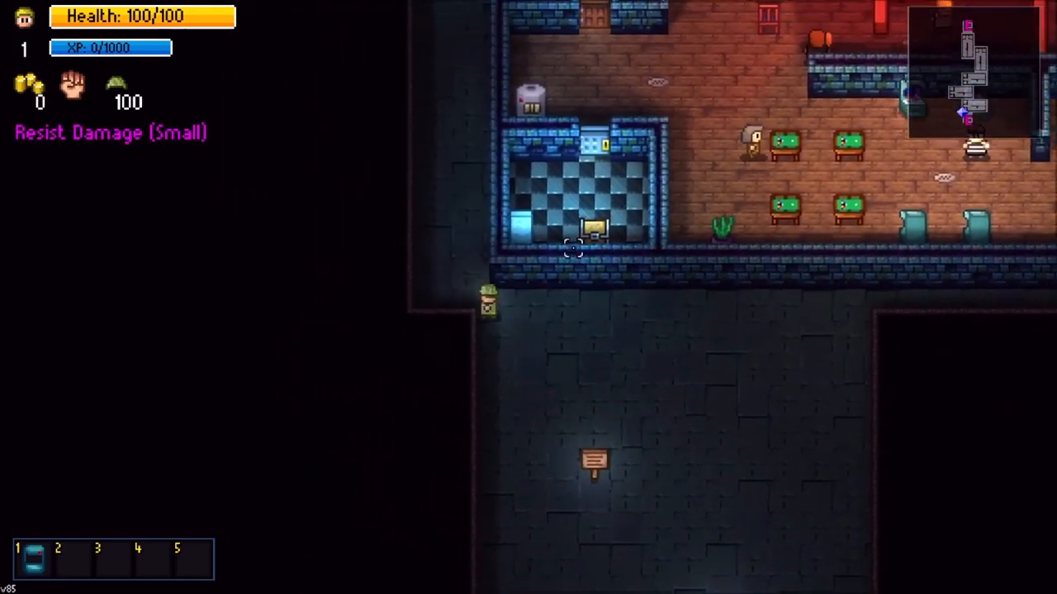
key("Escape")
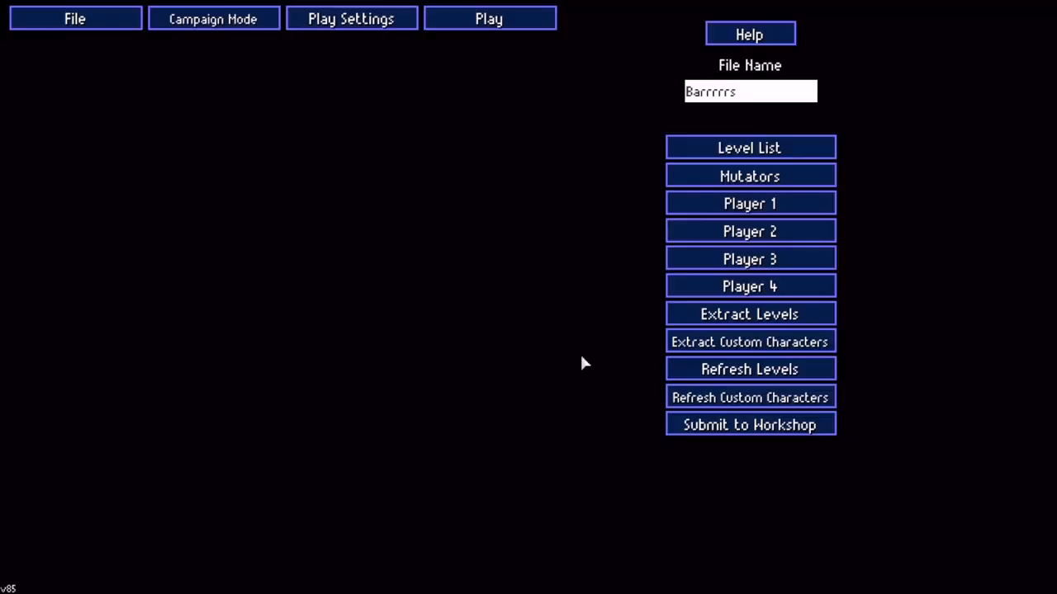
Request Workshop submission of the Barrrrrs campaign and switch the editor to Chunk Packs
left_click(740, 433)
left_click(251, 23)
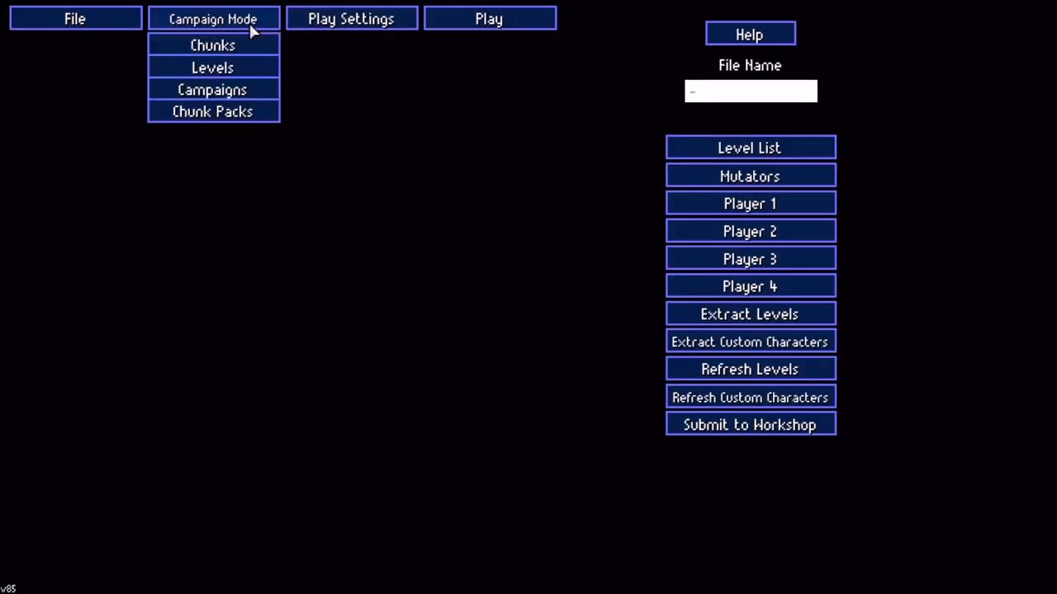
left_click(219, 111)
left_click(532, 301)
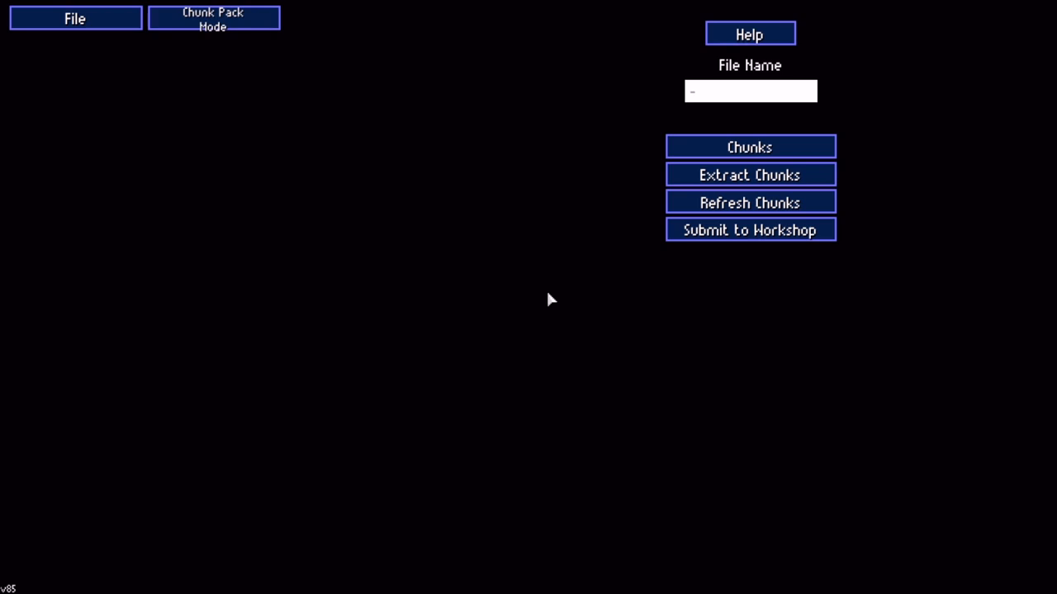
Include all available chunks in the chunk pack
left_click(752, 148)
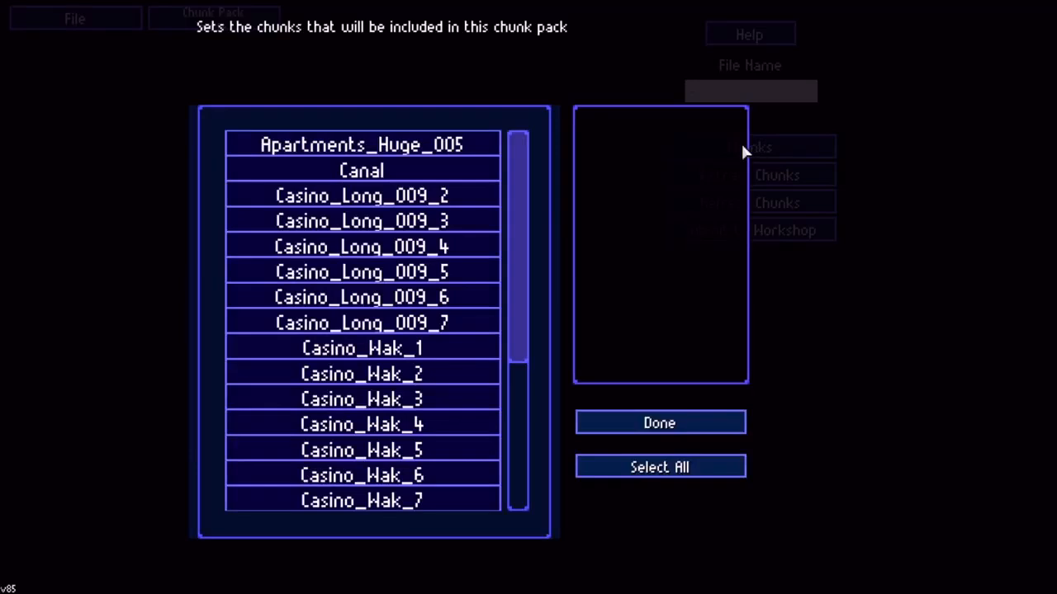
left_click(660, 469)
left_click(661, 424)
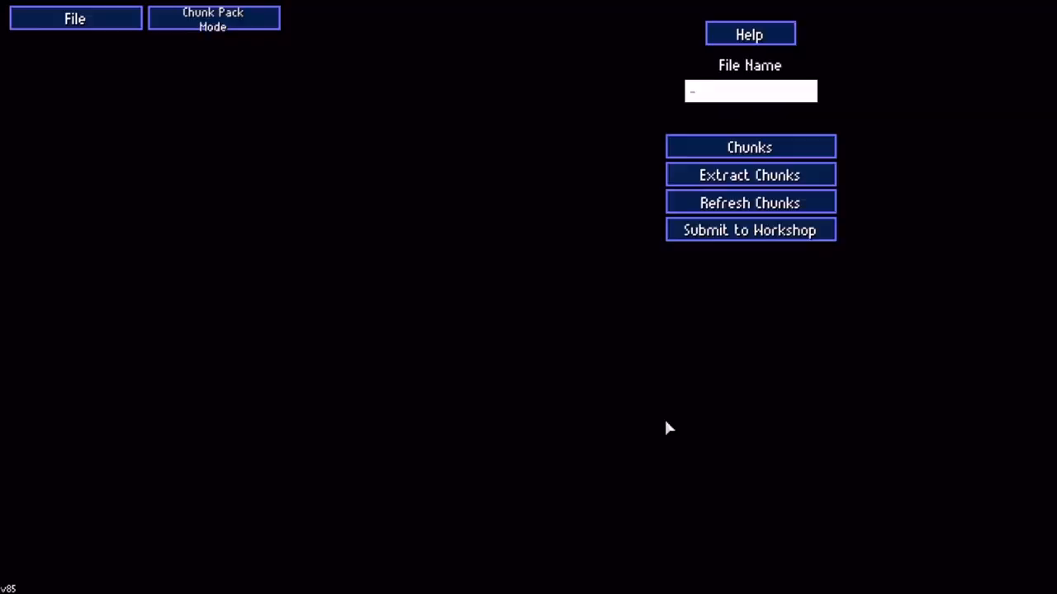
Name the chunk pack Buncha Chunks and save it
left_click(97, 23)
left_click(98, 24)
type("Buncha Chunks")
left_click(87, 20)
left_click(76, 65)
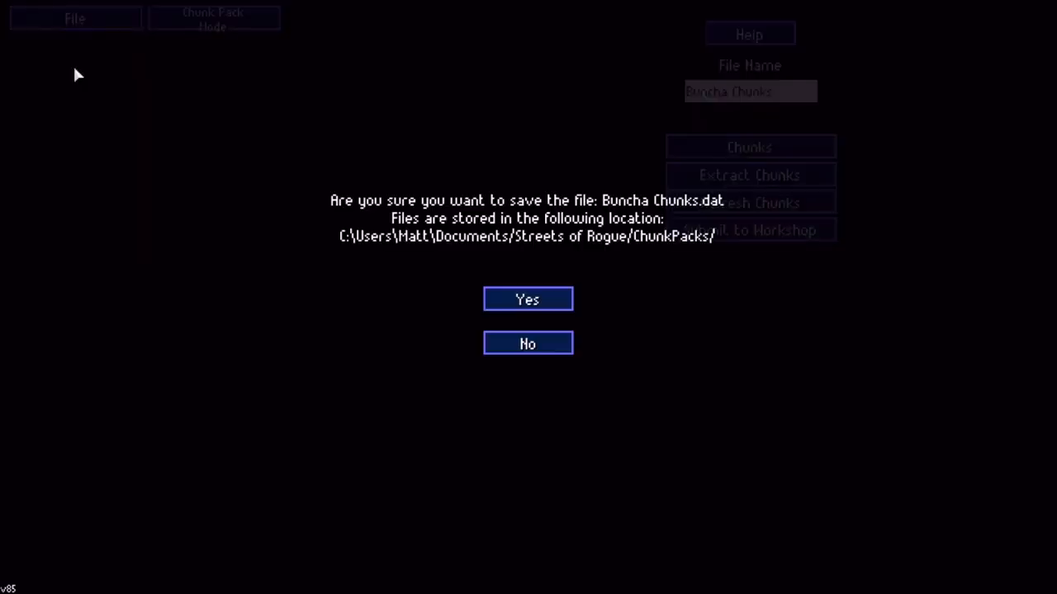